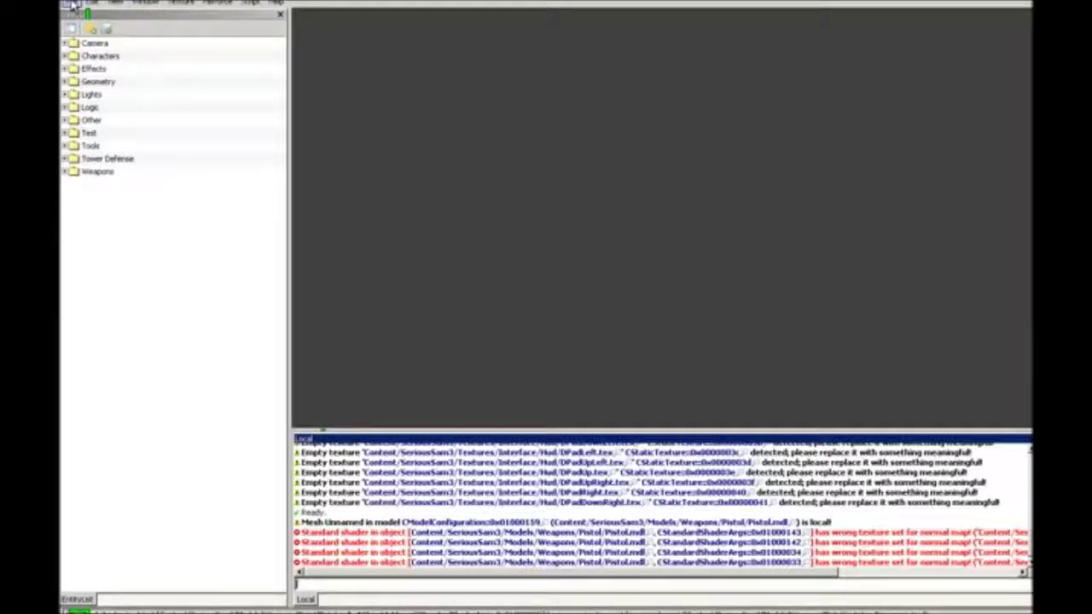
Open the RichKnuckles.mdl player model from Content/SeriousSam3/Models/Player/RichKnuckles.
left_click(73, 4)
mouse_move(89, 31)
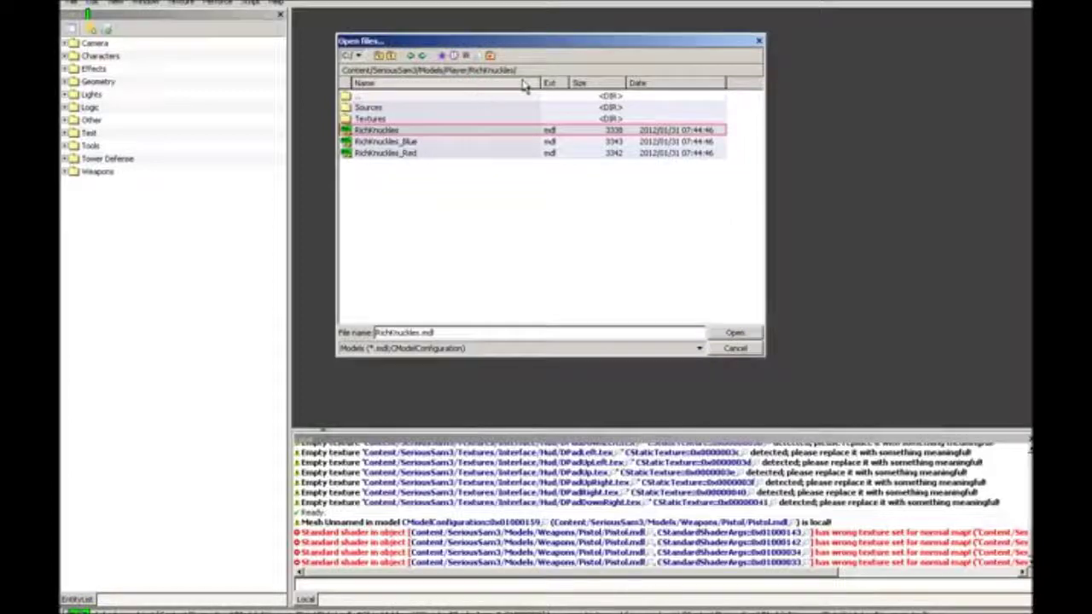
double_click(378, 130)
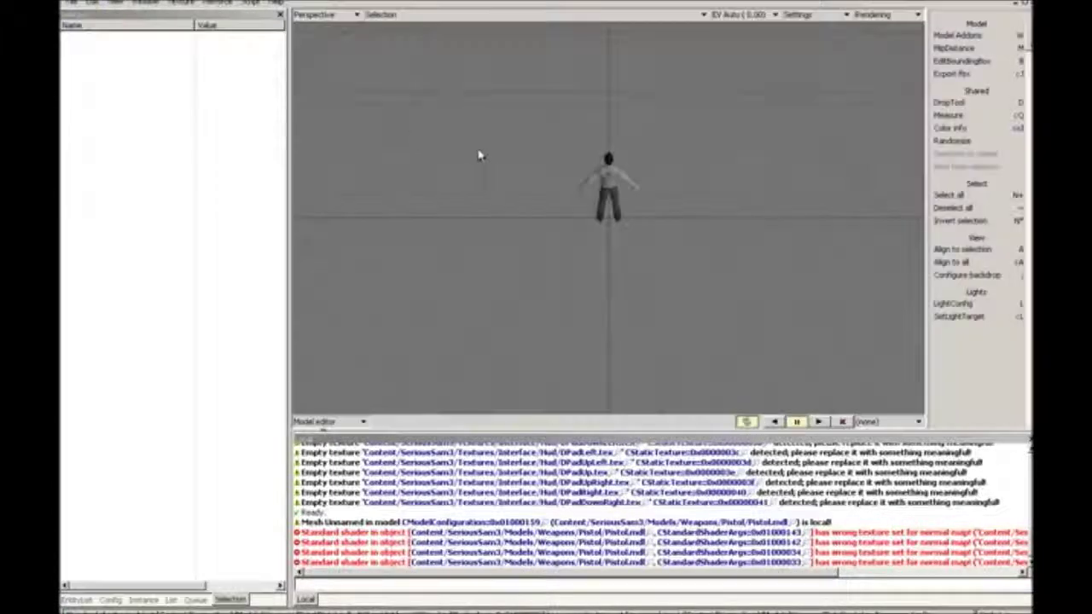
middle_click_drag(489, 160, 529, 264)
right_click_drag(549, 221, 446, 214)
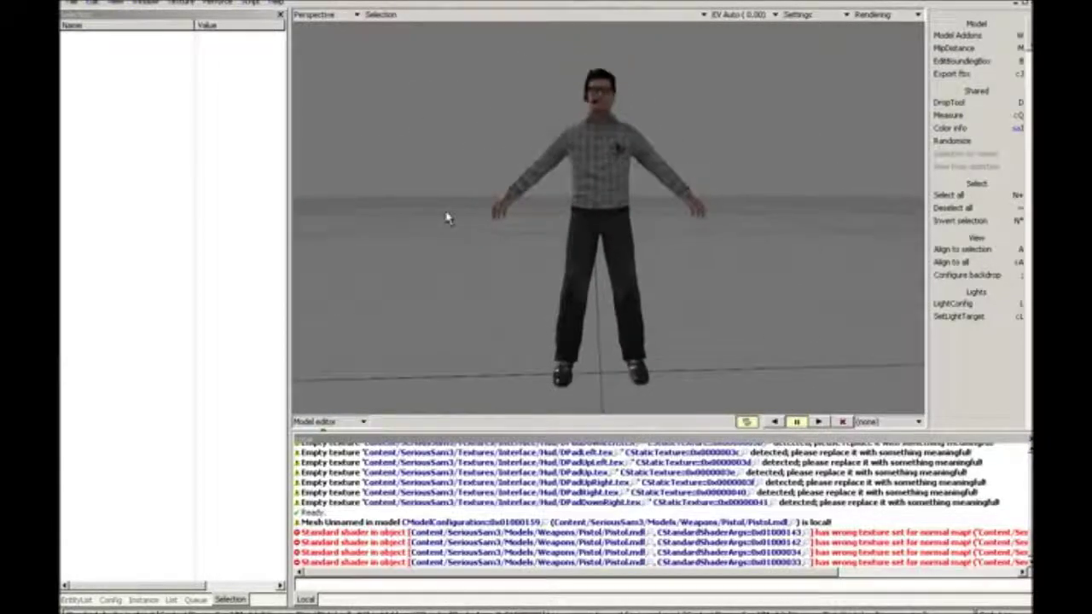
Remove the existing mesh entry from the model configuration's mesh list.
left_click(111, 599)
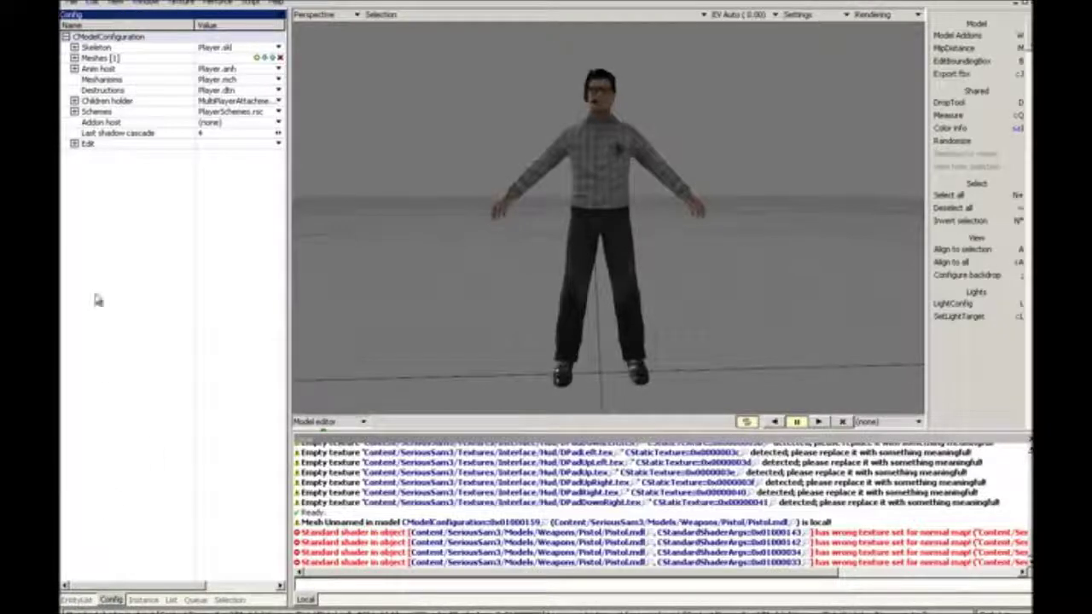
left_click(117, 4)
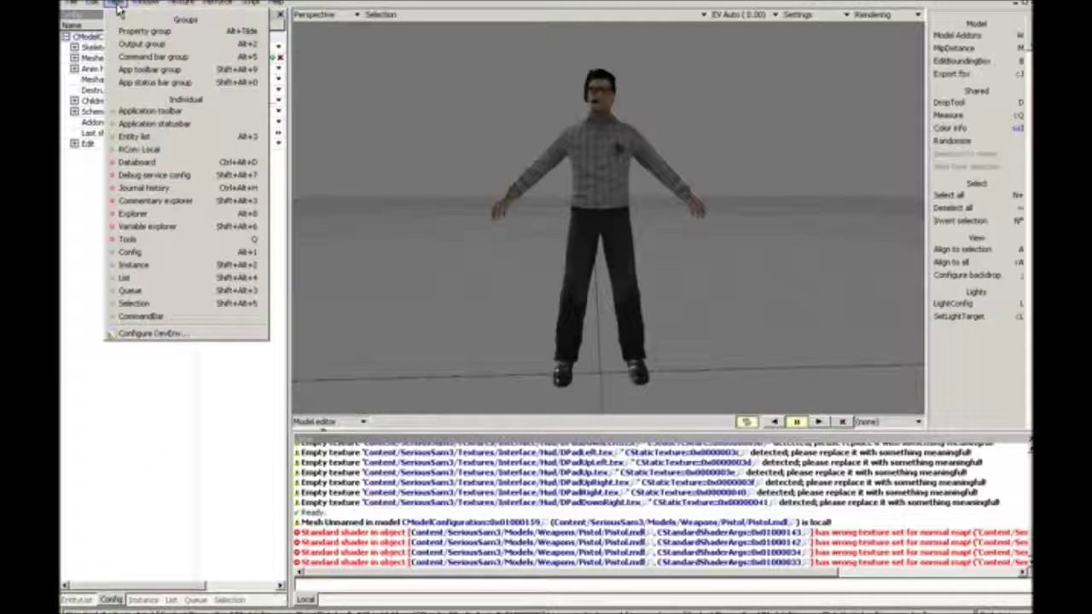
left_click(69, 207)
double_click(118, 58)
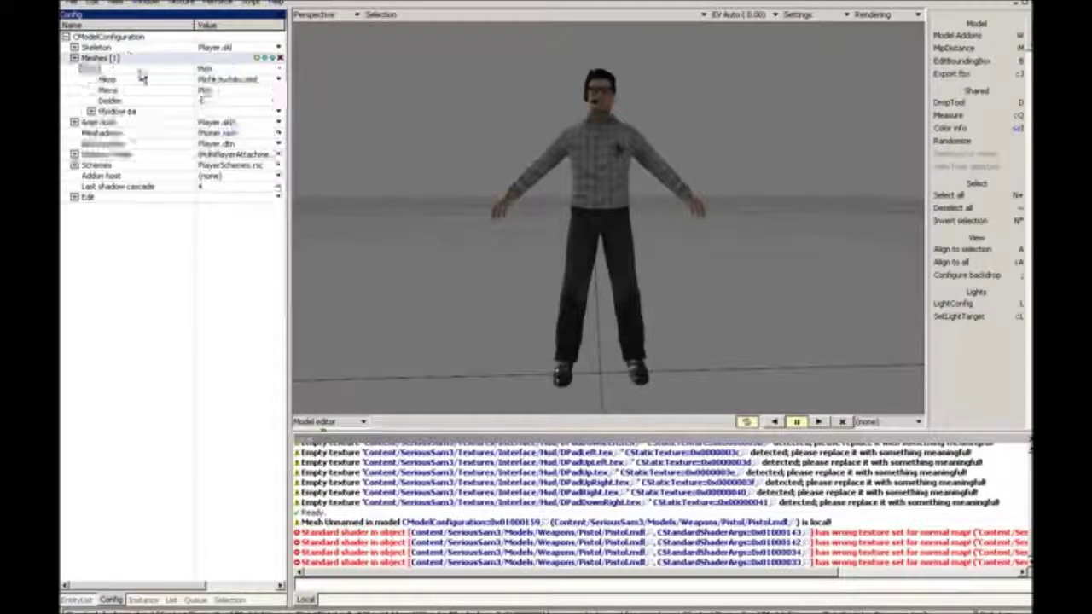
left_click(225, 69)
left_click(280, 57)
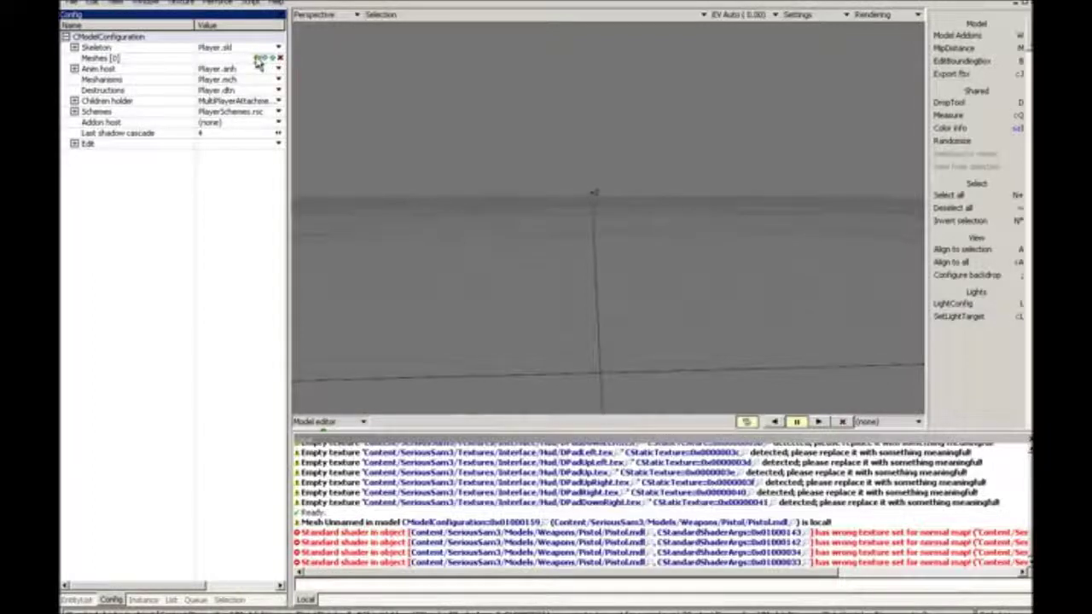
Add a new mesh entry to the model configuration and create a new mesh in it.
left_click(256, 57)
left_click(234, 83)
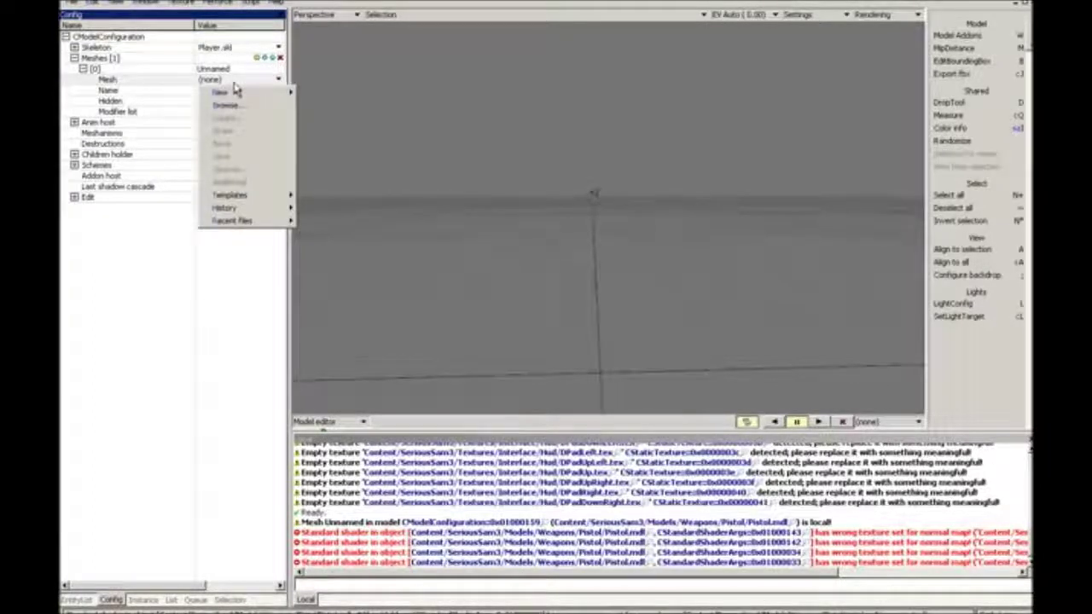
mouse_move(232, 91)
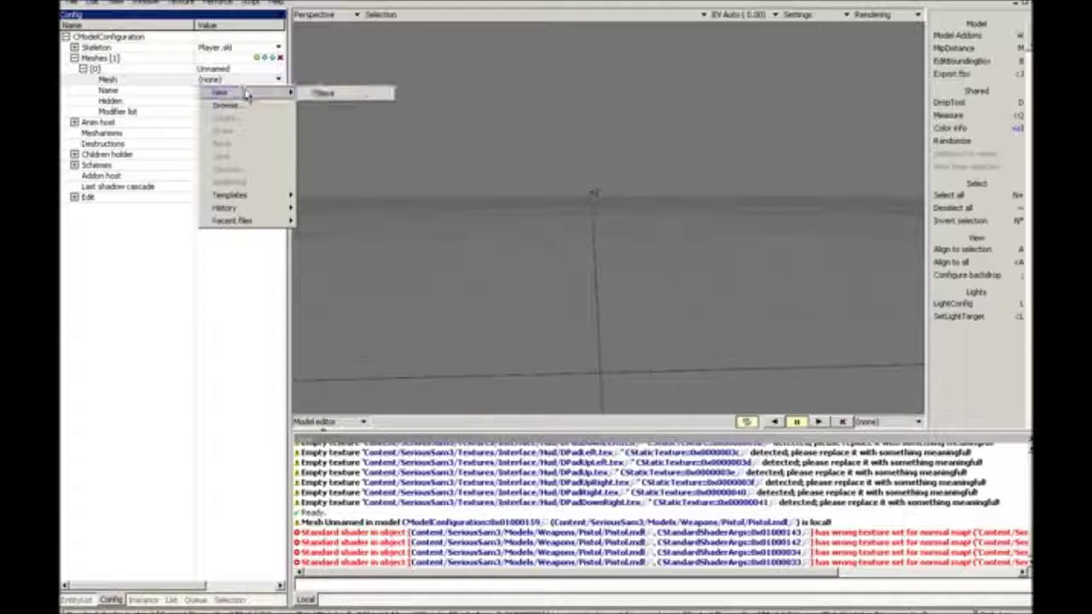
left_click(328, 99)
Import SexyZack.amf from Content/SeriousSam3/Models/Player into the new mesh.
middle_click_drag(672, 365, 674, 309)
double_click(651, 318)
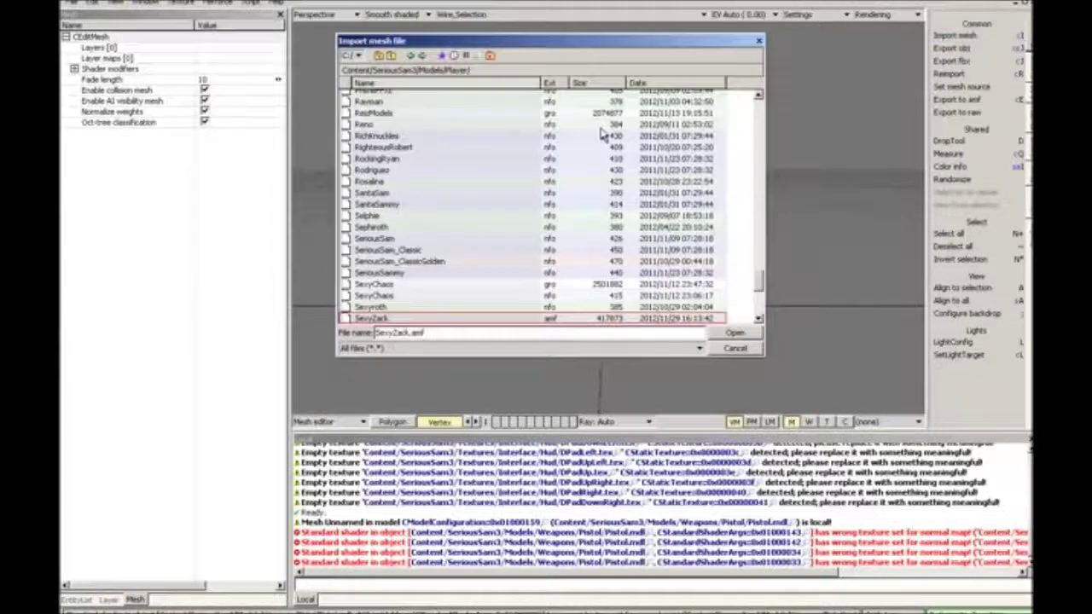
double_click(378, 321)
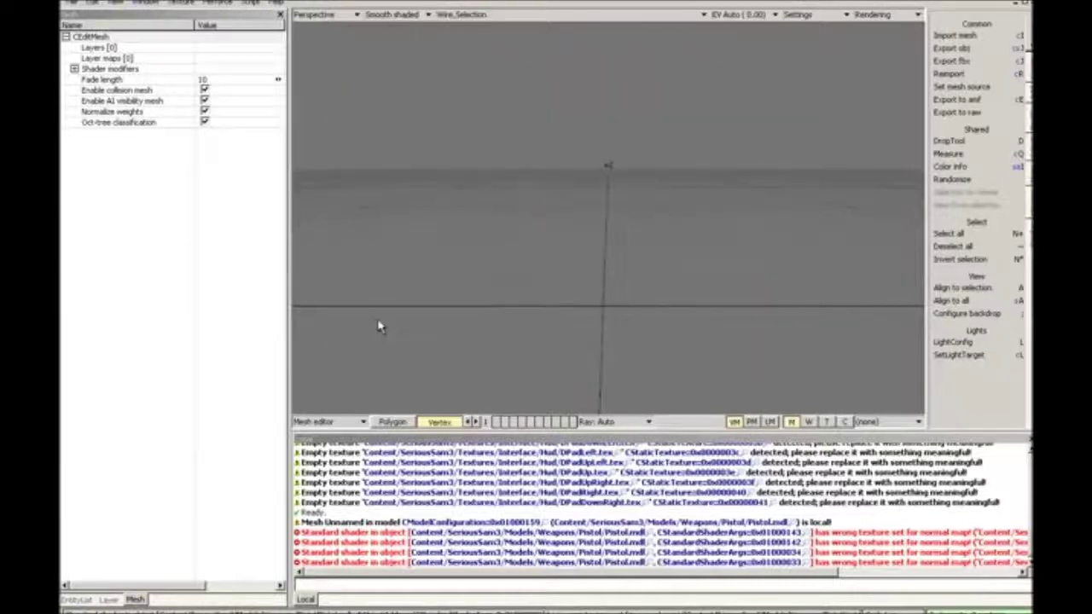
right_click_drag(787, 173, 793, 213, "alt")
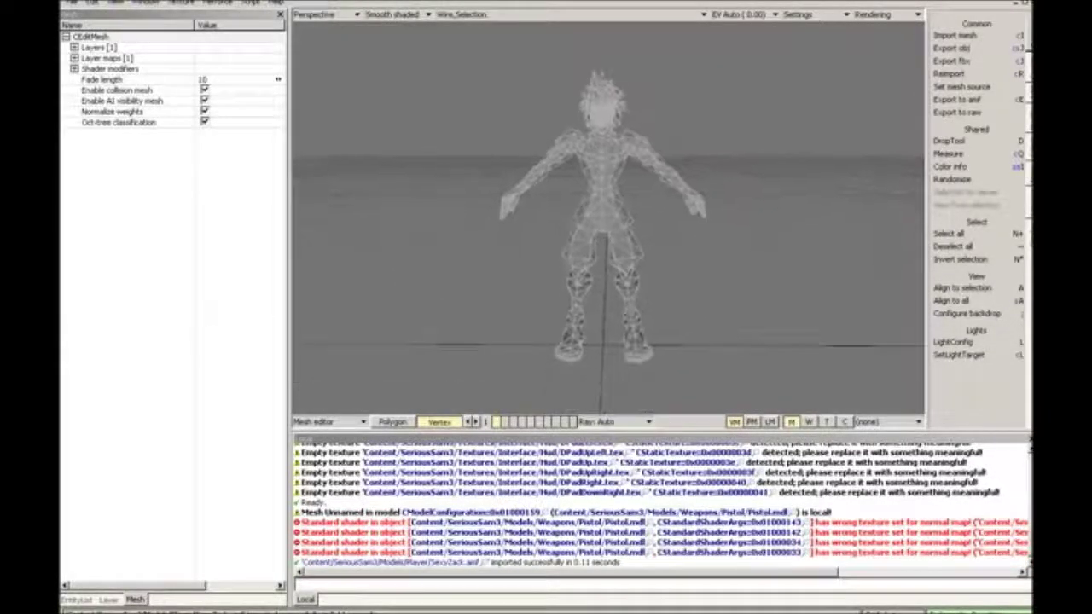
Turn on skeleton rendering and enlarge the imported mesh to match the skeleton's size.
left_click(887, 15)
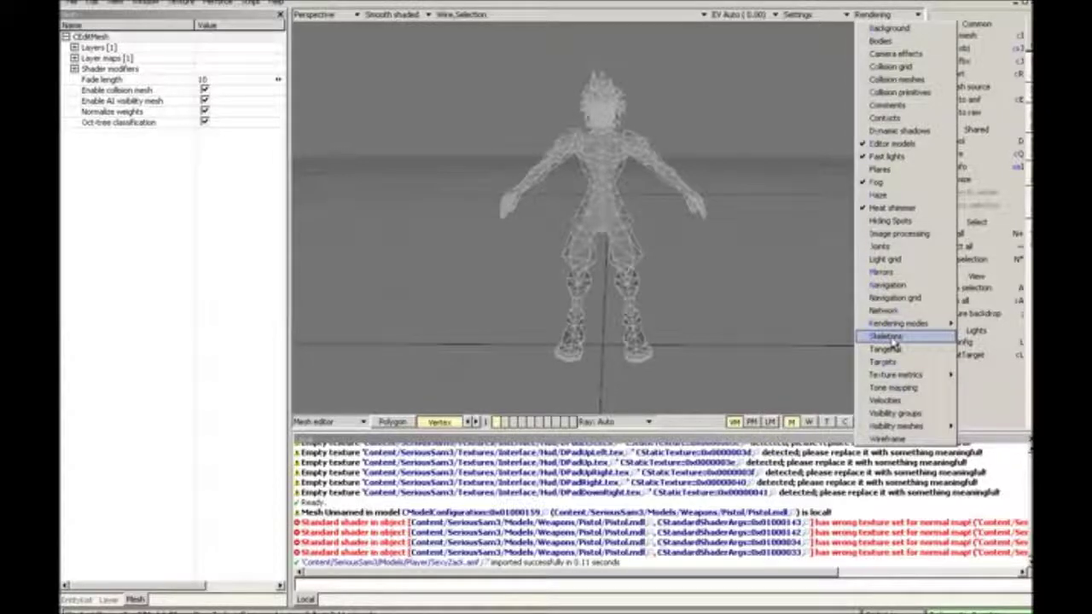
left_click(892, 340)
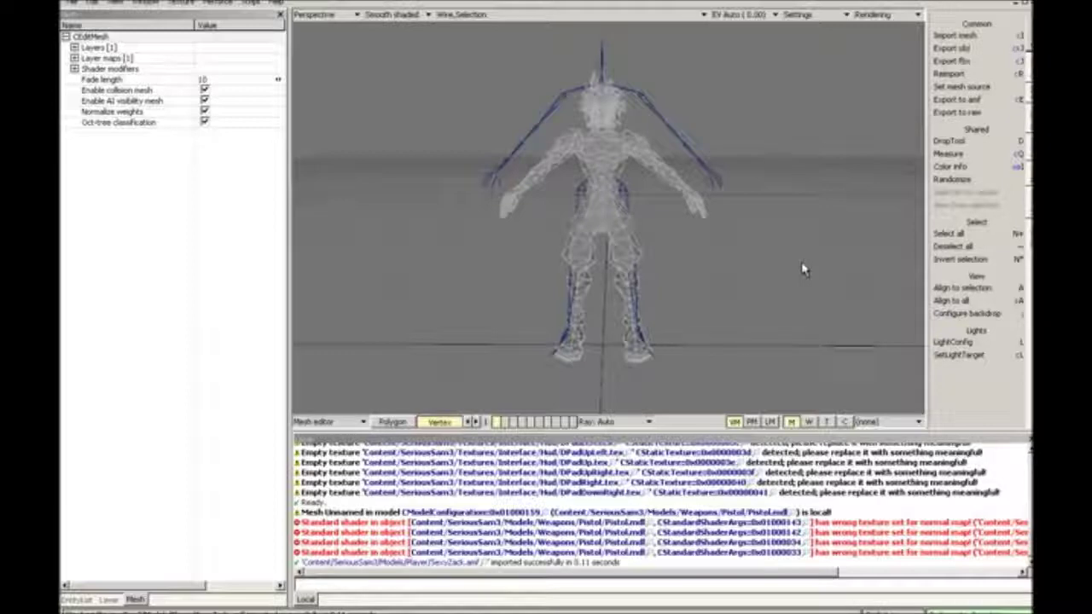
key("space")
key("space")
key("space")
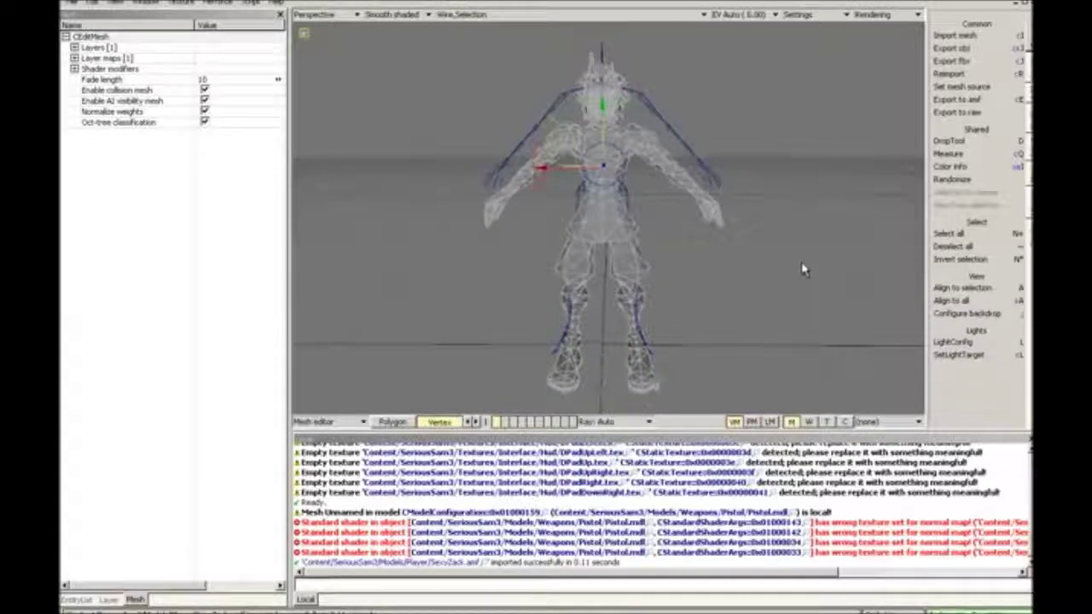
Align the mesh to the origin with X center, Y + and Z center, and position it over the skeleton.
key("a")
left_click(560, 367)
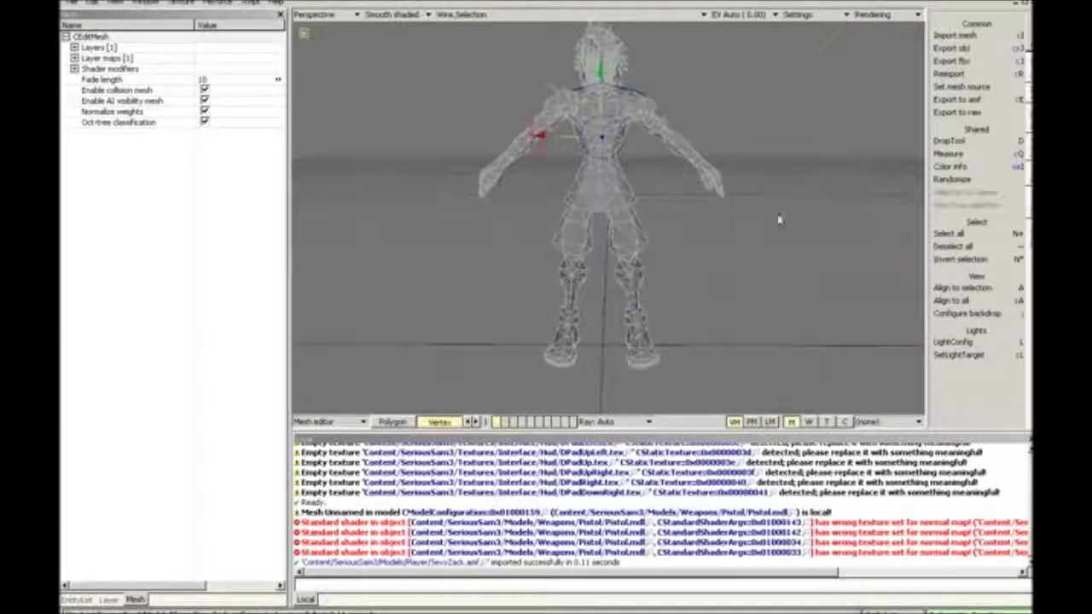
key("a")
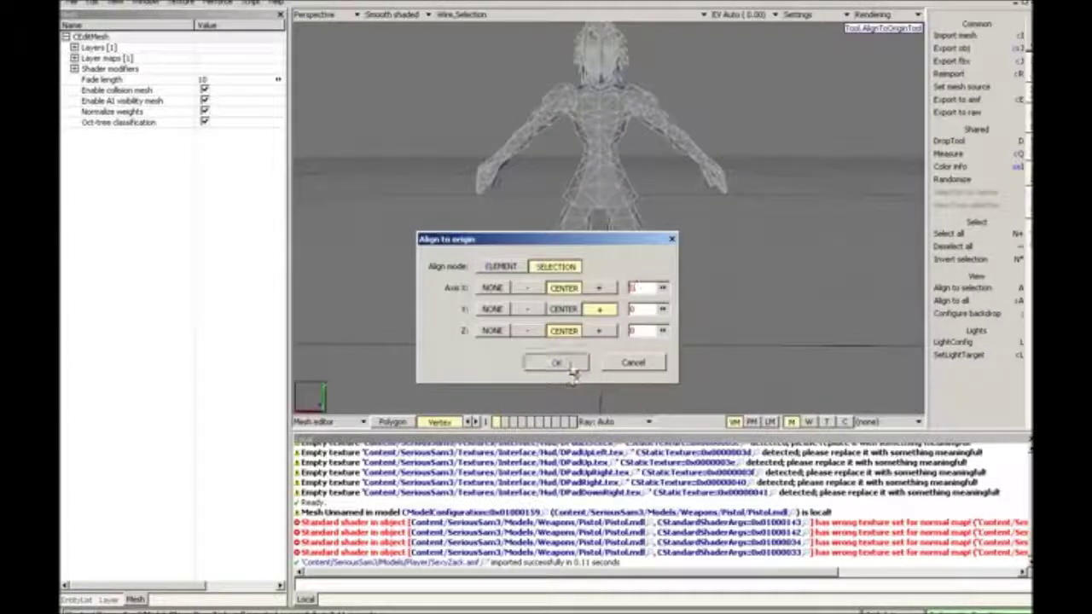
left_click(571, 367)
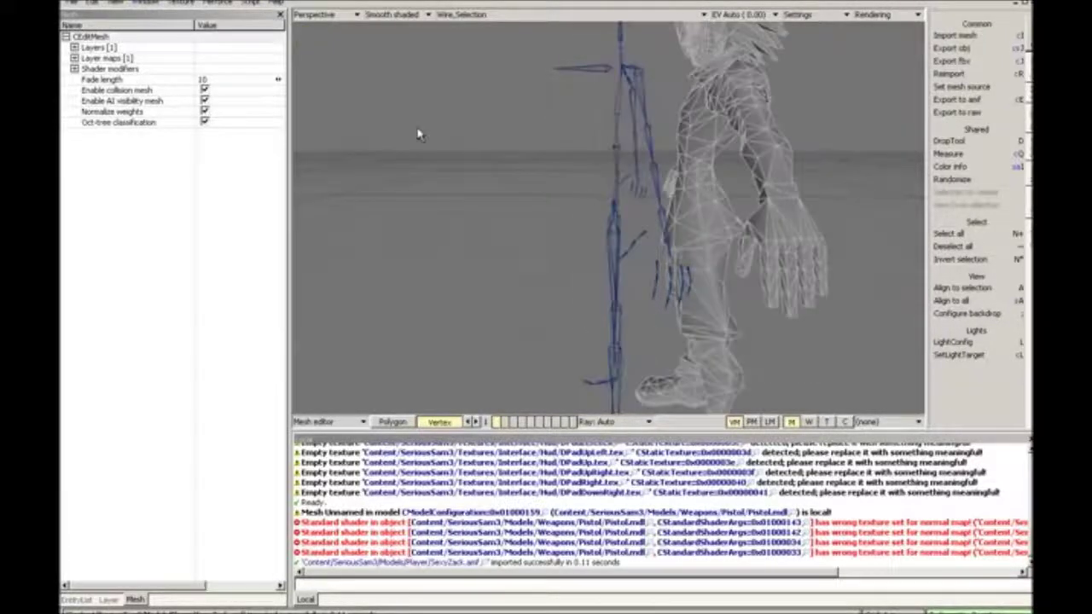
left_click_drag(418, 134, 597, 178)
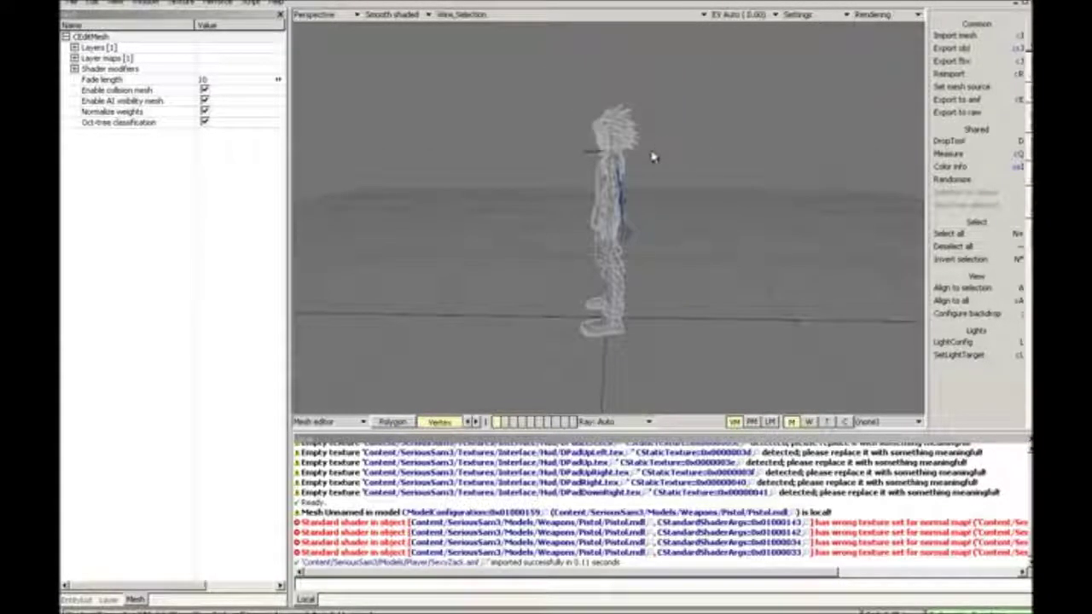
middle_click_drag(628, 170, 627, 187)
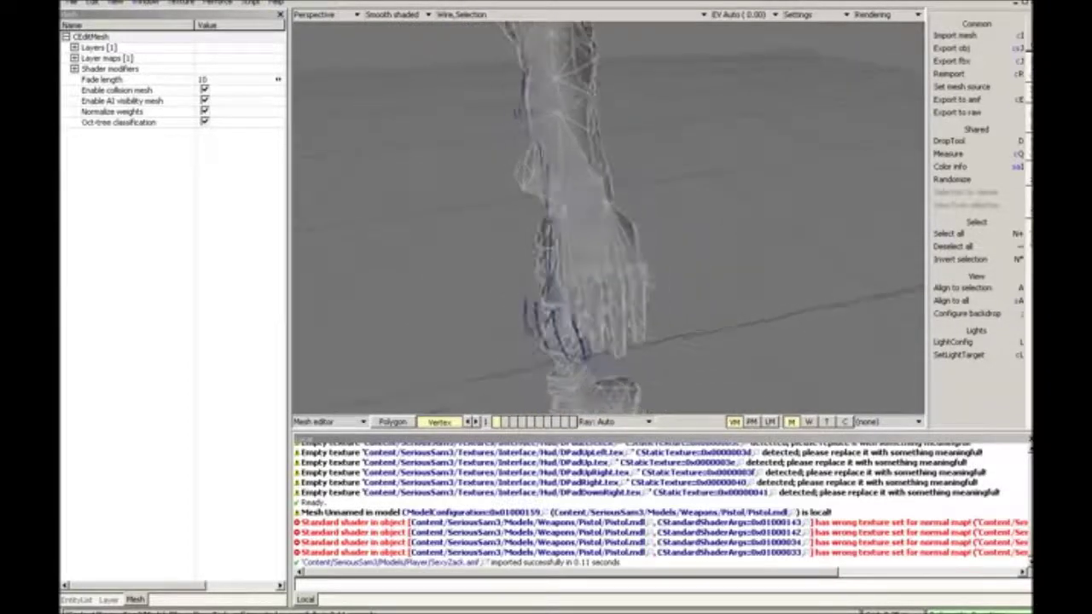
Play the Walk animation from Biped_Movement on the model and examine how the arms and hands follow the skeleton.
key("Escape")
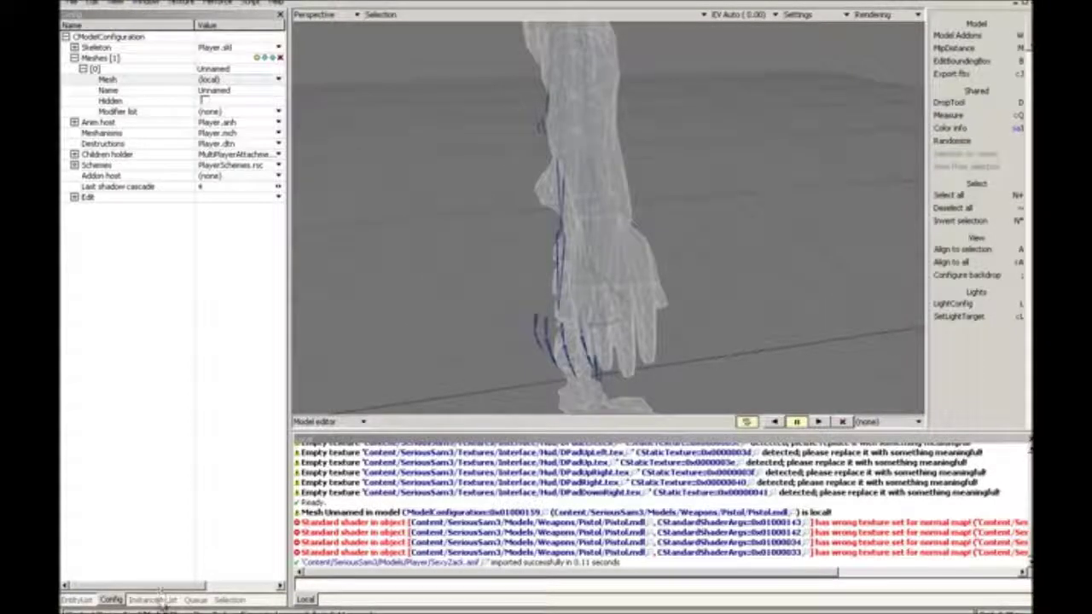
left_click(169, 601)
double_click(110, 39)
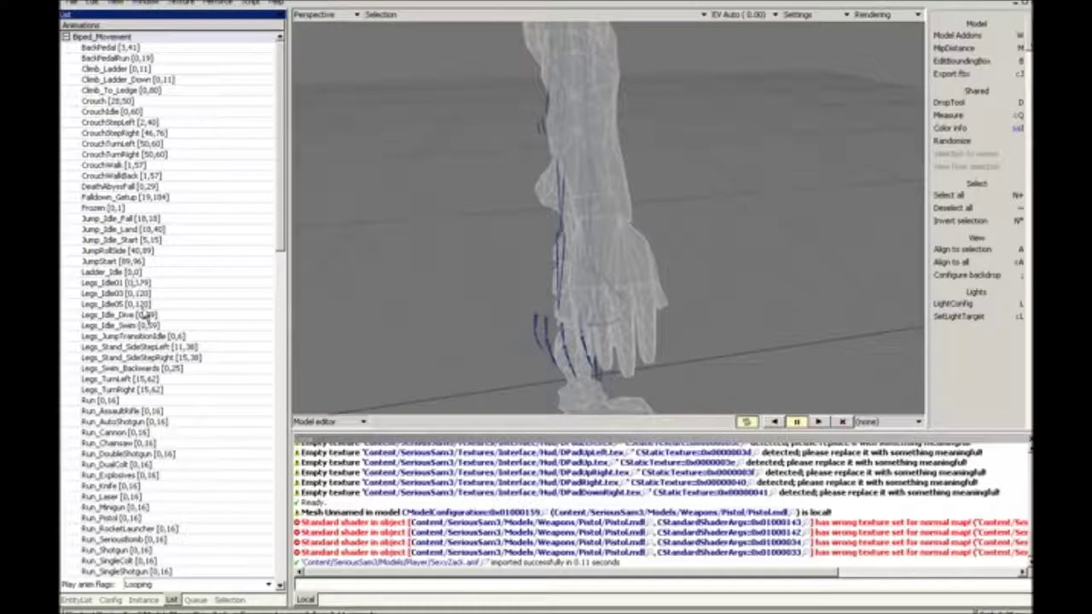
scroll(145, 316, "down", 20)
left_click(104, 383)
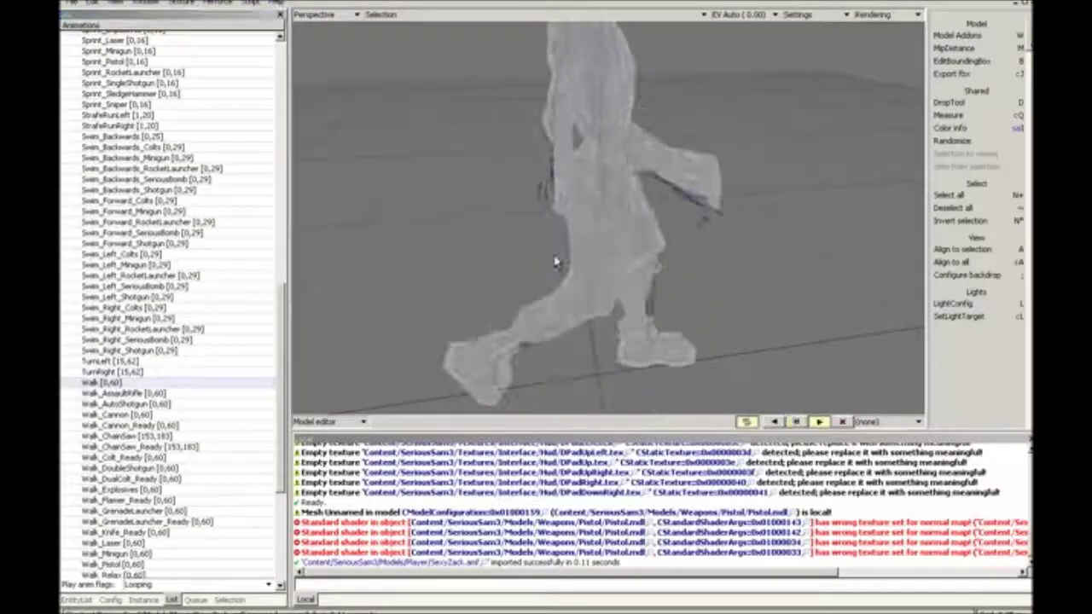
mouse_move(556, 262)
middle_mouse_down()
mouse_move(597, 265)
mouse_move(627, 298)
mouse_move(674, 307)
mouse_move(563, 277)
middle_mouse_up()
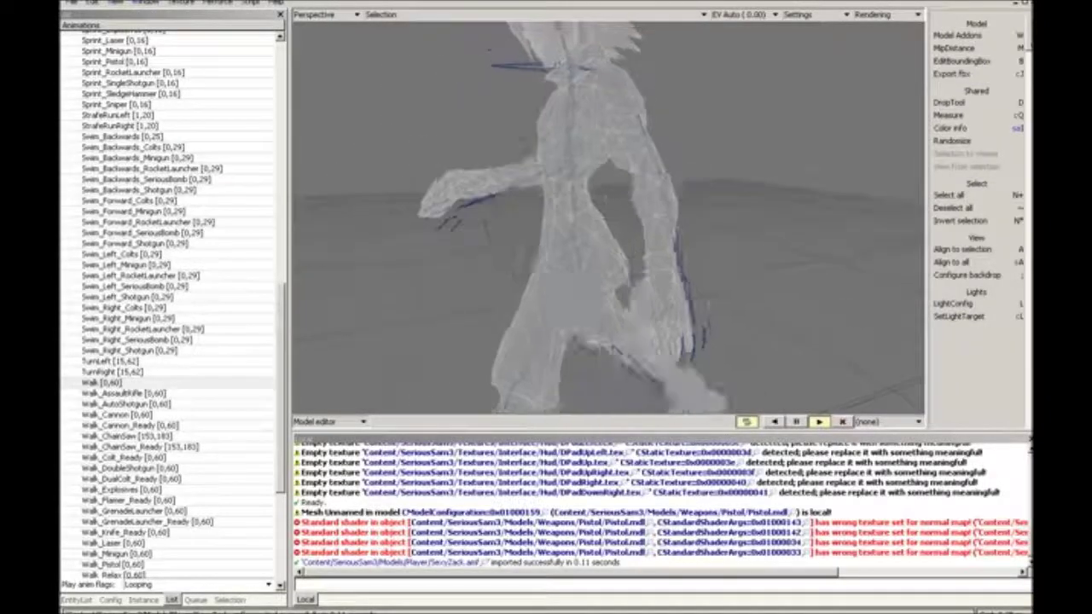
scroll(588, 247, "up", 4)
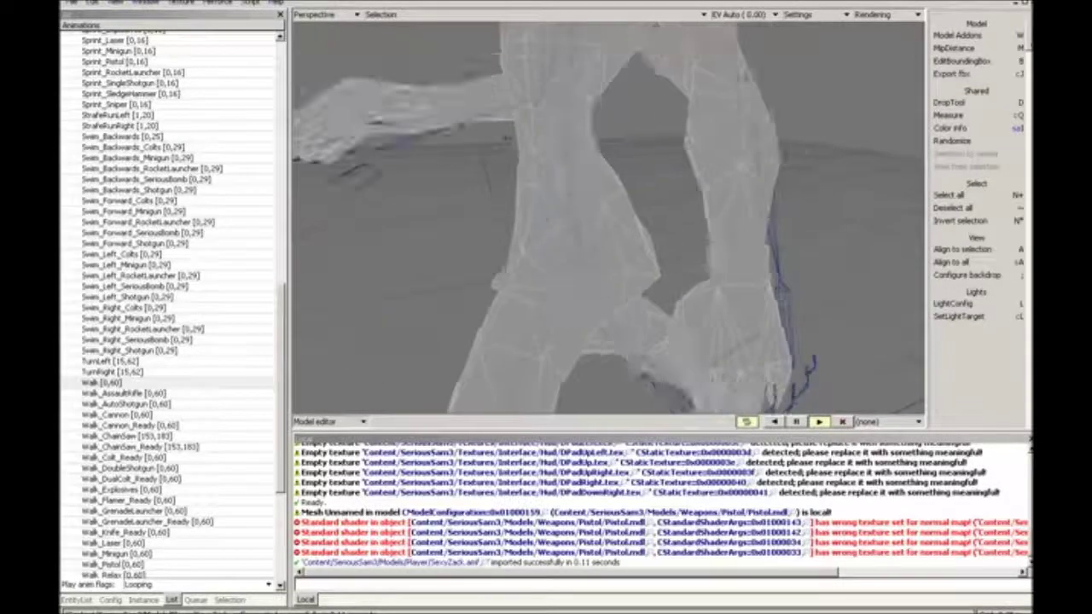
Reopen the mesh in polygon mode and select one hand's polygons with a Volume selection box.
double_click(541, 256)
middle_click_drag(541, 256, 601, 316)
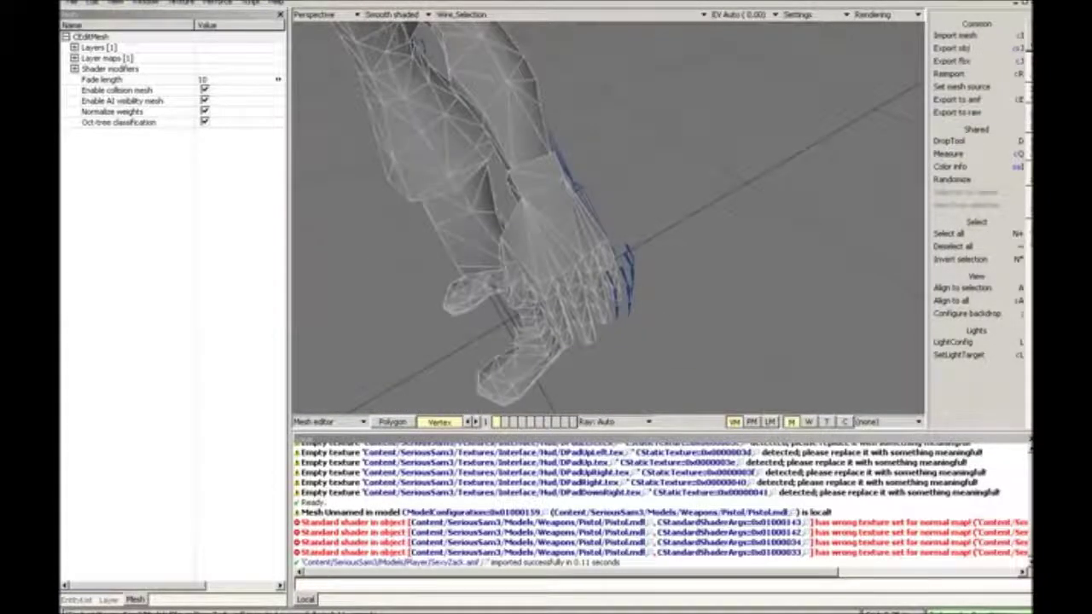
left_click(1029, 151)
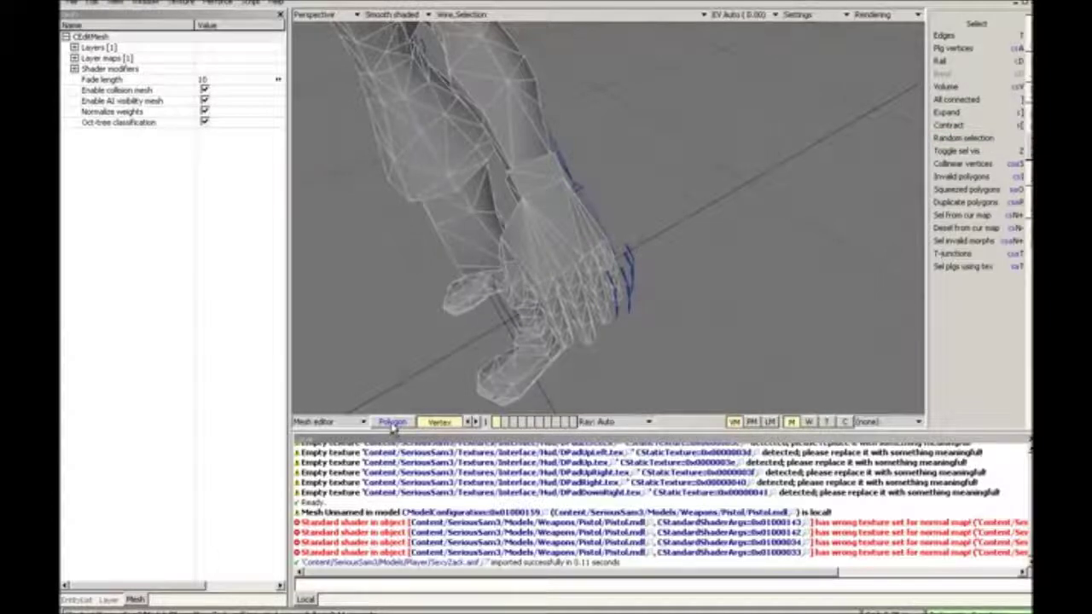
left_click(392, 424)
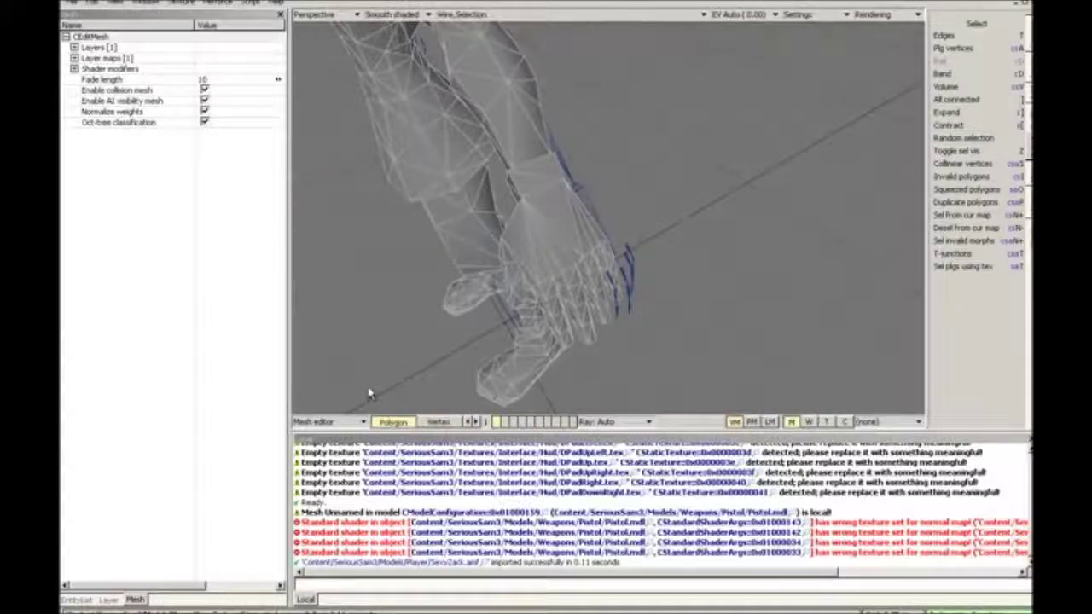
left_click(945, 86)
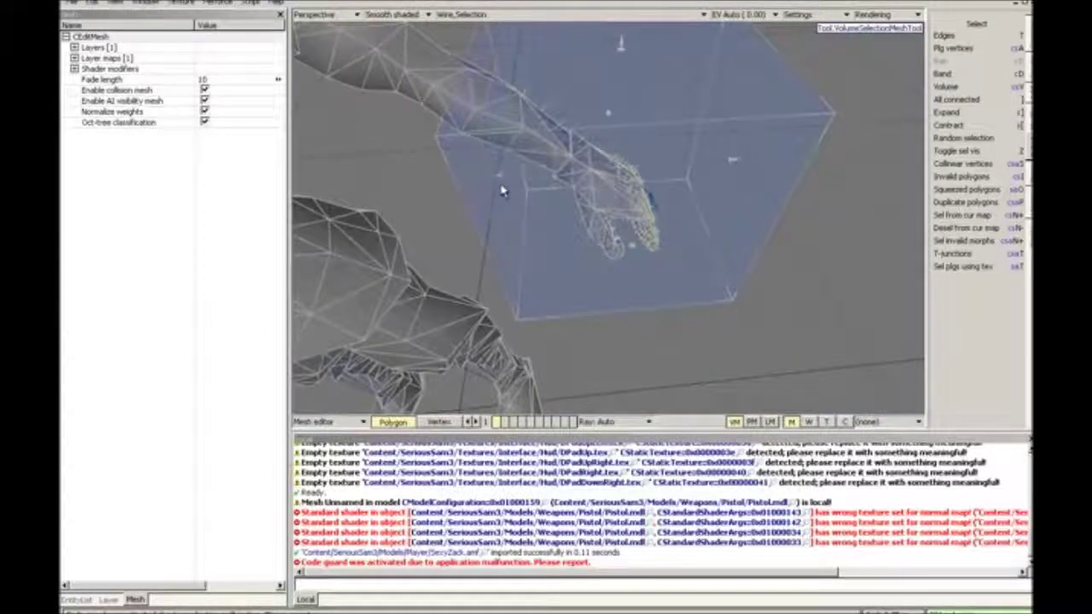
left_click_drag(622, 43, 623, 28)
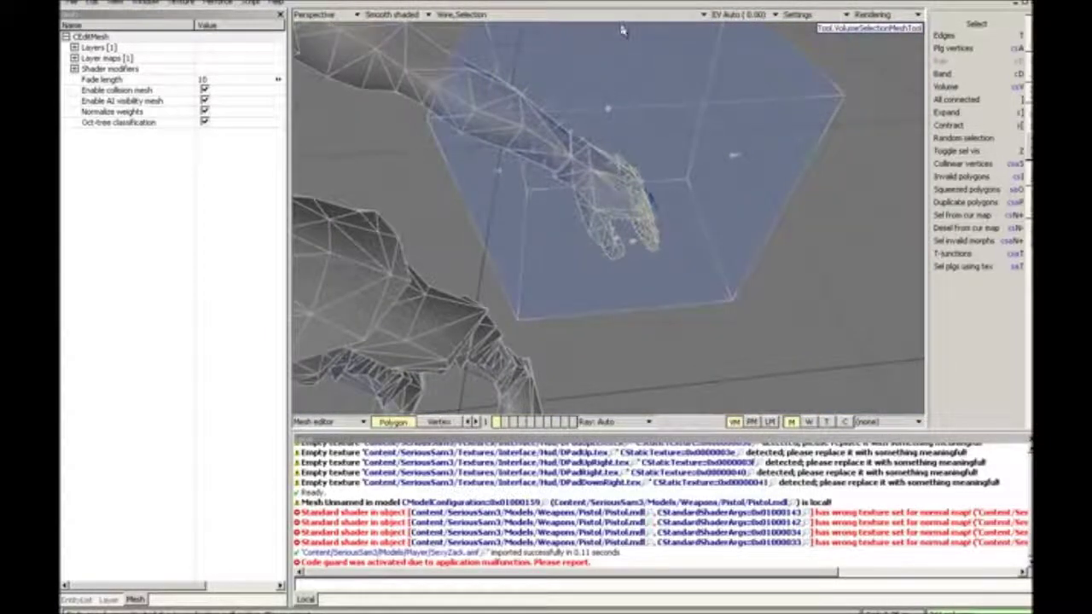
left_click_drag(500, 171, 490, 173)
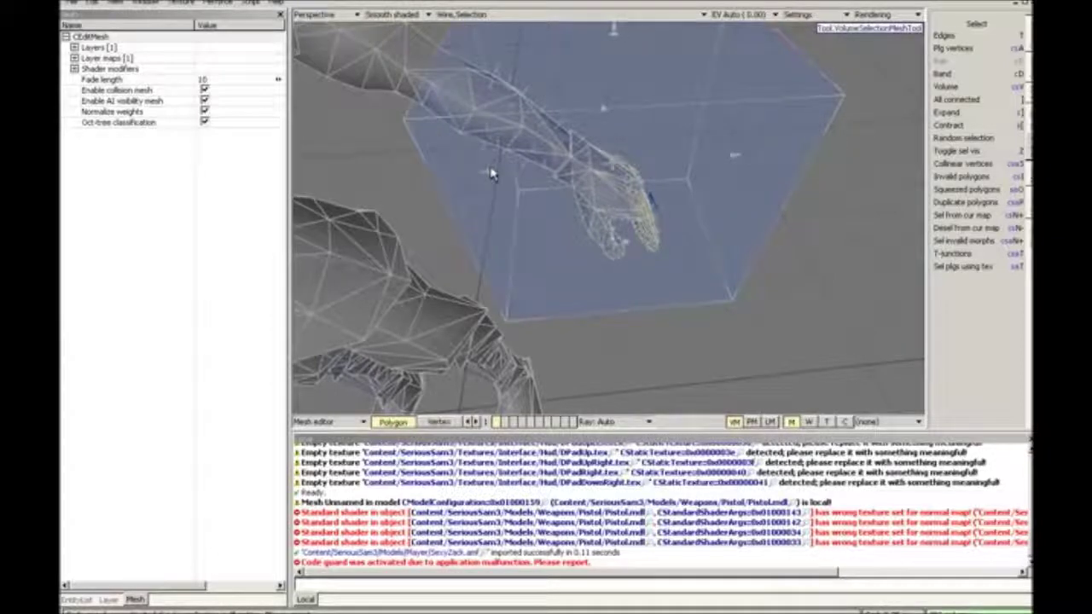
key("Return")
Move and rotate the selected hand to line it up with the skeleton's hand bones.
right_click_drag(490, 173, 545, 205)
middle_click_drag(545, 204, 590, 225)
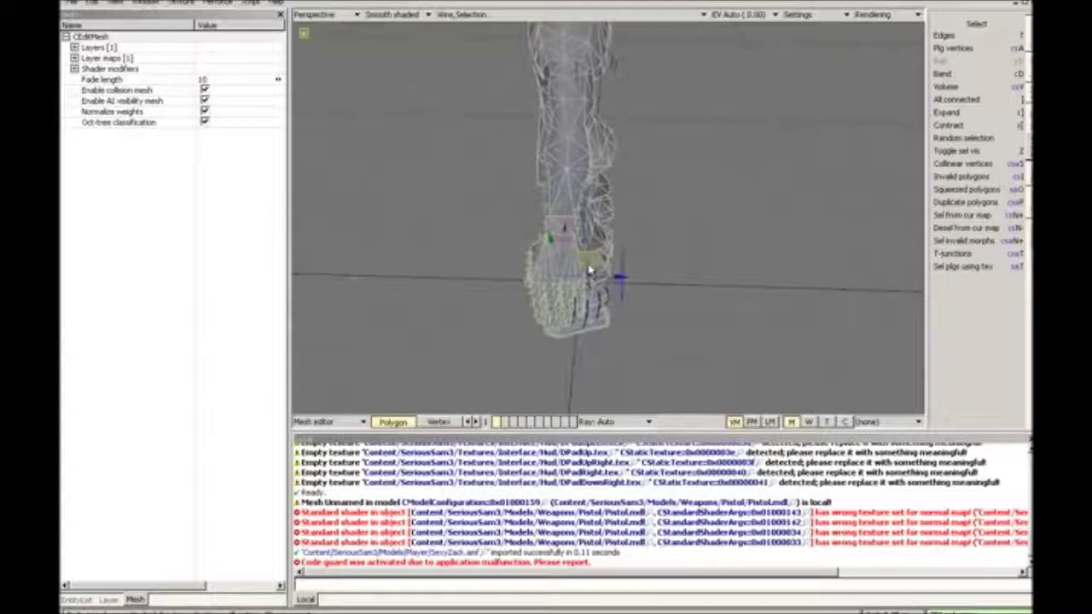
left_click_drag(594, 251, 601, 254)
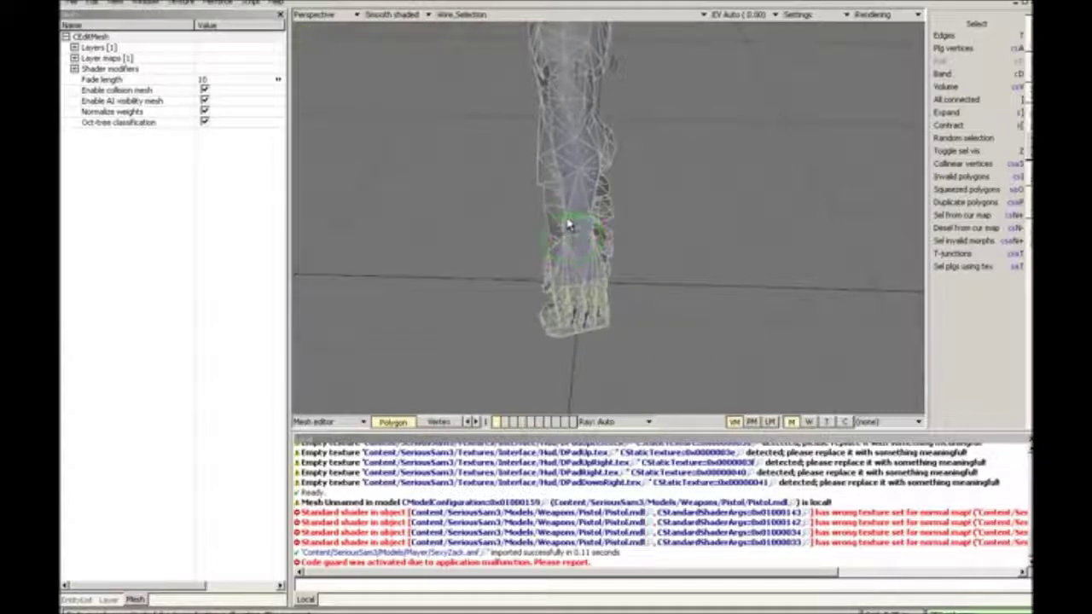
mouse_move(588, 214)
middle_mouse_down()
mouse_move(657, 218)
mouse_move(632, 256)
mouse_move(580, 222)
mouse_move(597, 213)
mouse_move(631, 230)
mouse_move(614, 188)
mouse_move(620, 173)
mouse_move(660, 188)
mouse_move(614, 187)
mouse_move(636, 201)
mouse_move(627, 226)
mouse_move(546, 201)
mouse_move(606, 226)
middle_mouse_up()
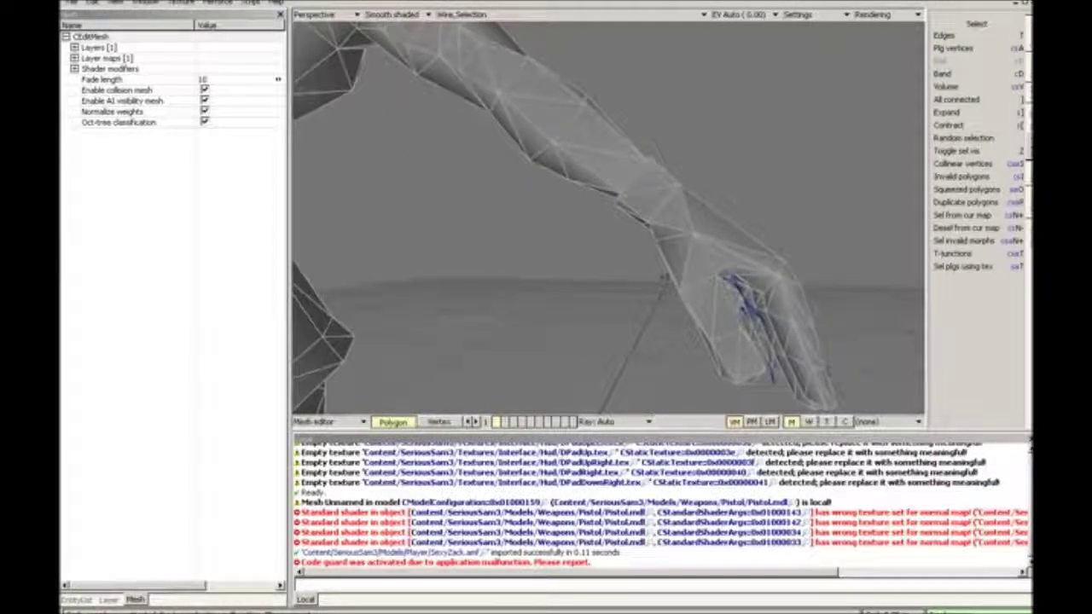
middle_click_drag(665, 276, 563, 222)
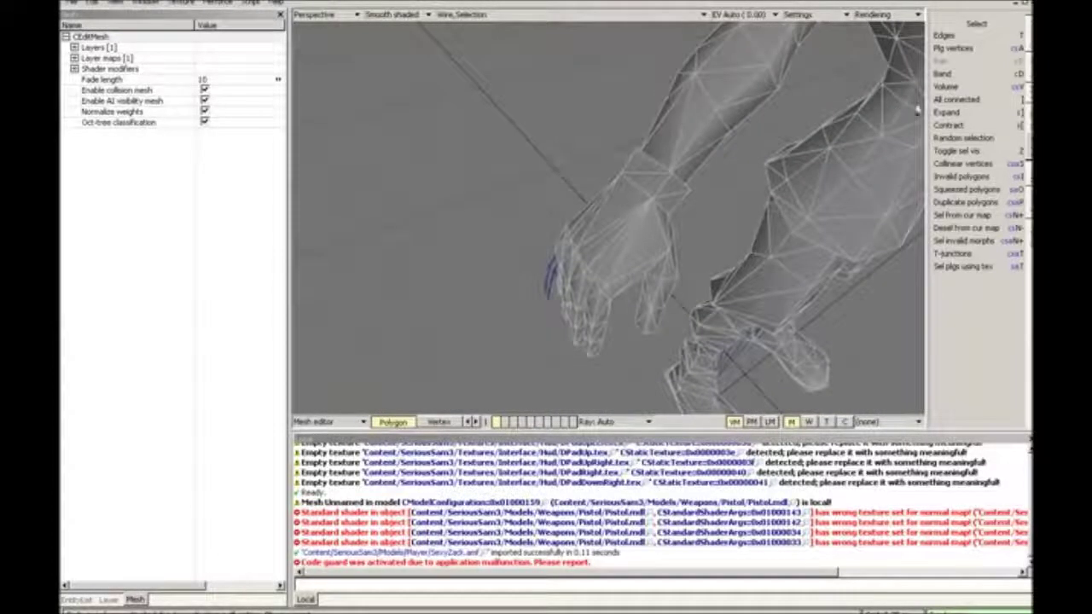
Select the polygons of the misaligned hand and its forearm with a Volume selection box sized and positioned around them.
left_click(945, 86)
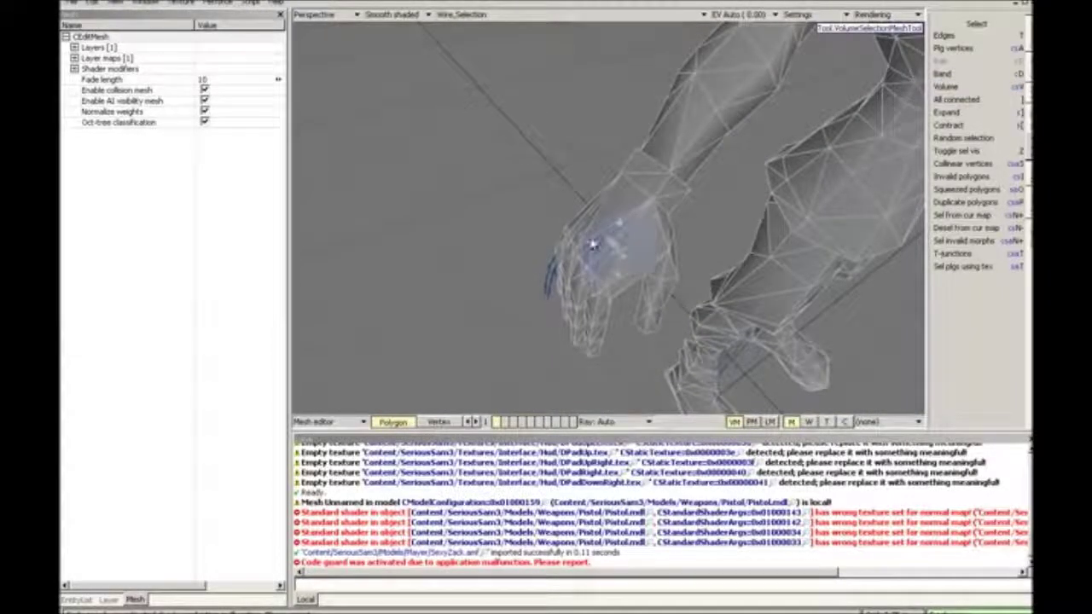
left_click_drag(594, 244, 698, 339)
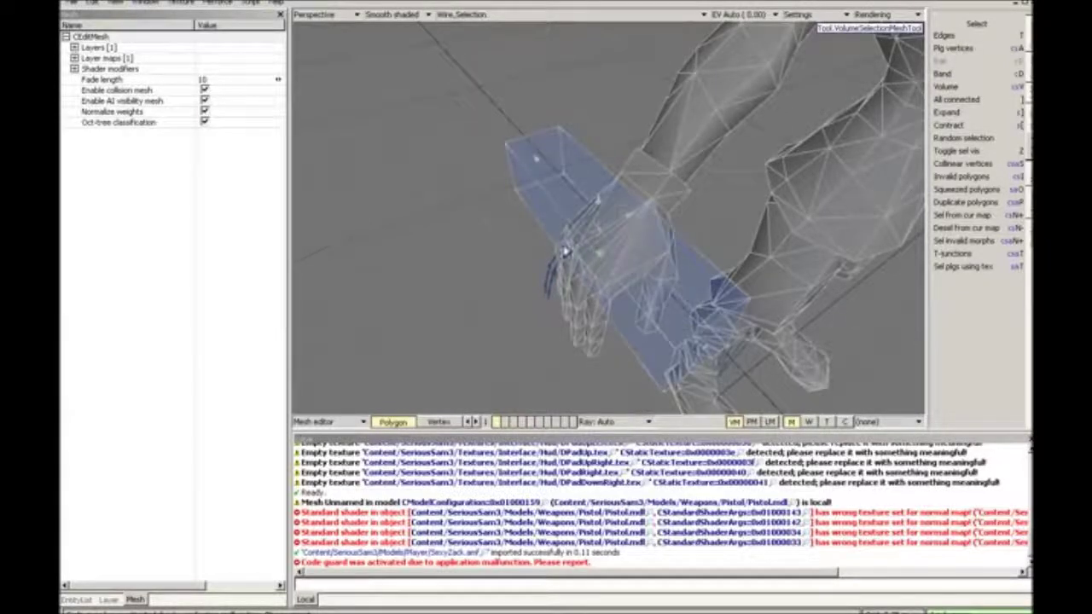
left_click_drag(565, 252, 573, 74)
left_click_drag(699, 141, 725, 132)
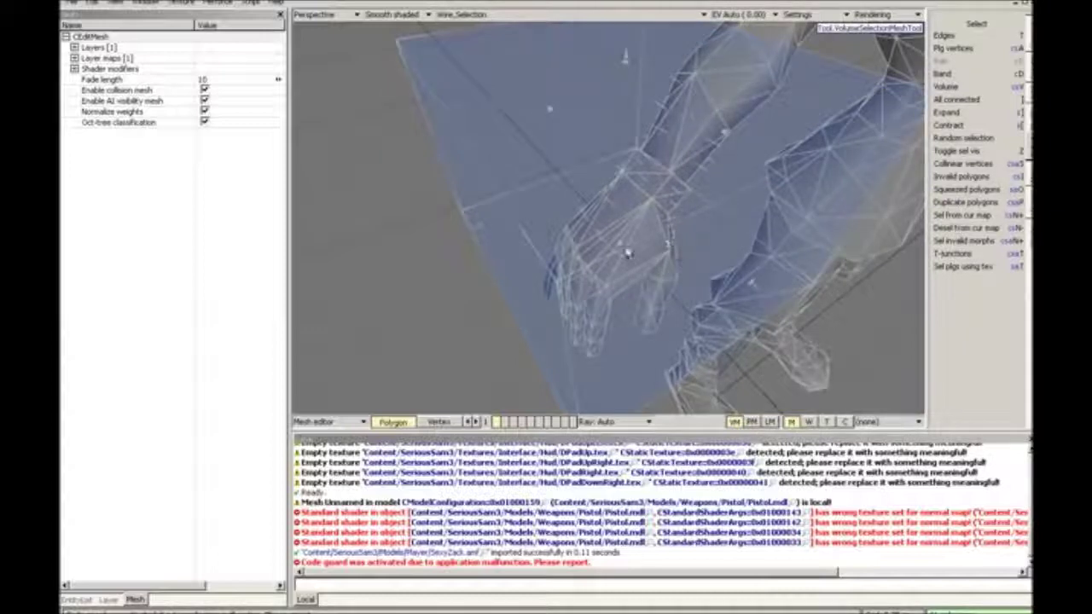
left_click_drag(628, 253, 441, 324)
middle_click_drag(490, 302, 464, 341)
middle_click_drag(582, 282, 461, 180)
key("Return")
Move and rotate the selected hand and forearm so they line up with the skeleton's hand bones.
key("w")
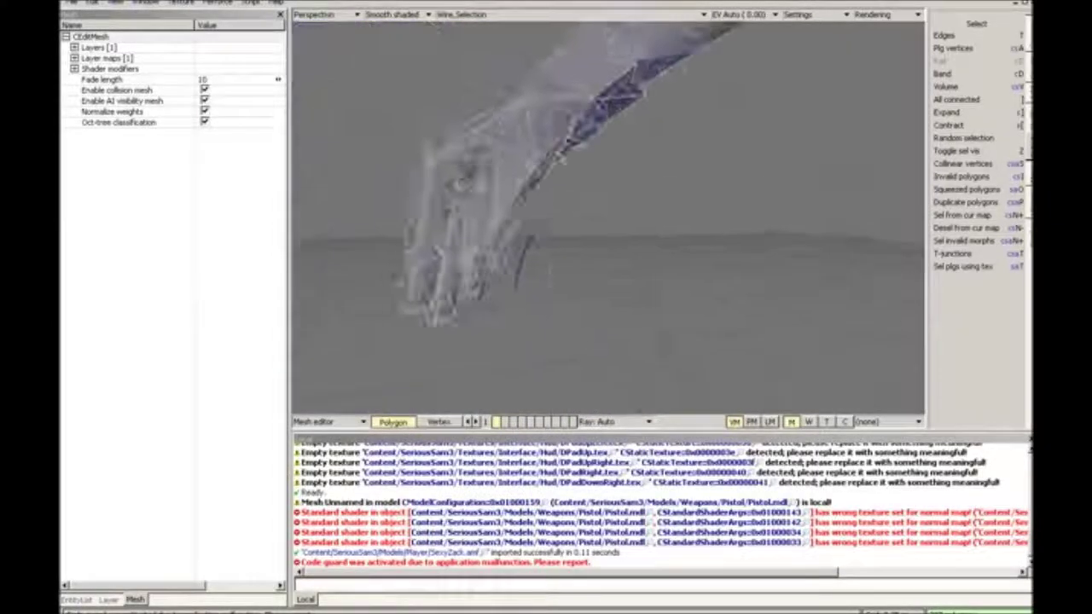
middle_click_drag(604, 247, 614, 268)
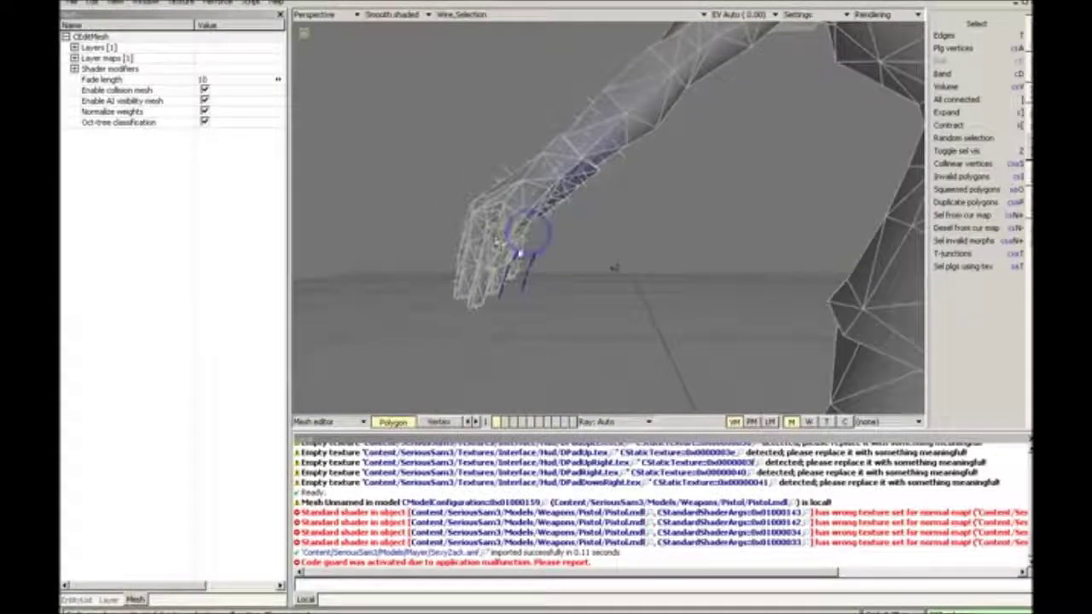
middle_click_drag(518, 253, 494, 216)
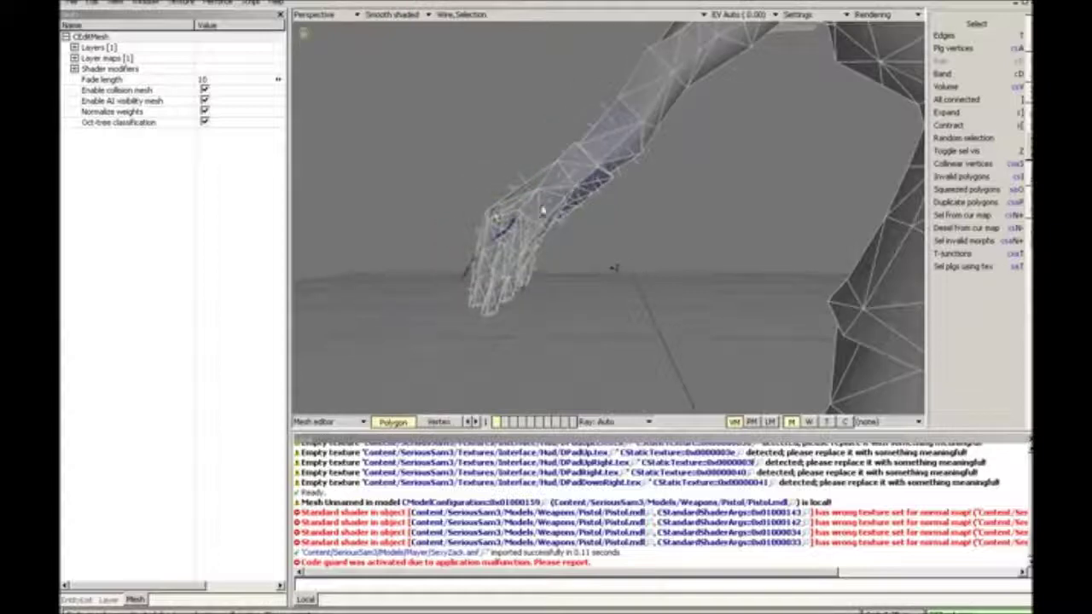
left_click_drag(551, 225, 557, 226)
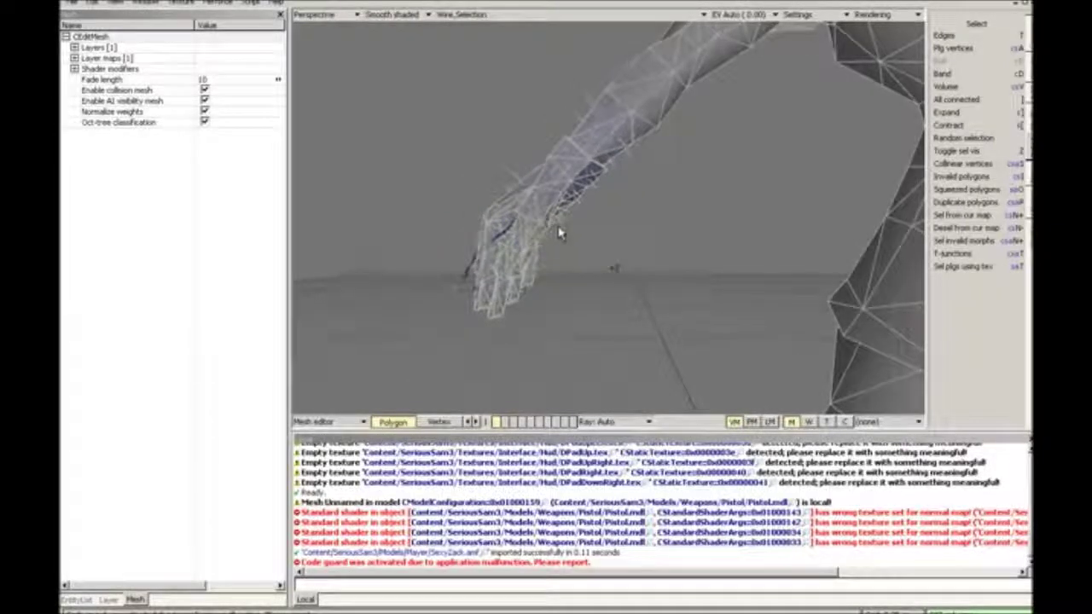
middle_click_drag(559, 233, 614, 232)
Return to the animated model and examine how the adjusted hands, arms and feet follow the skeleton.
key("Escape")
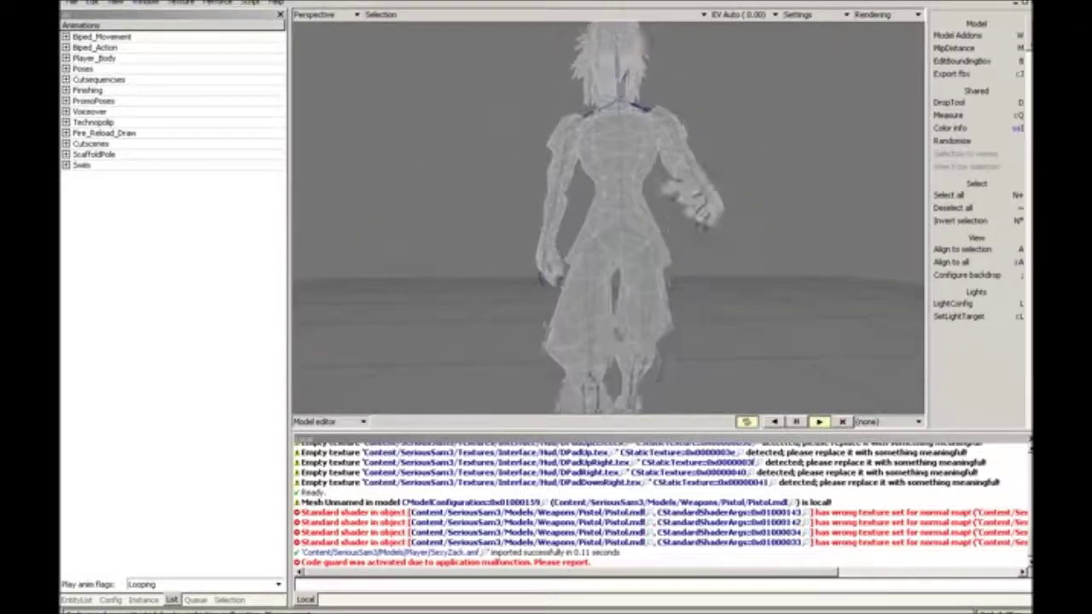
key("Tab")
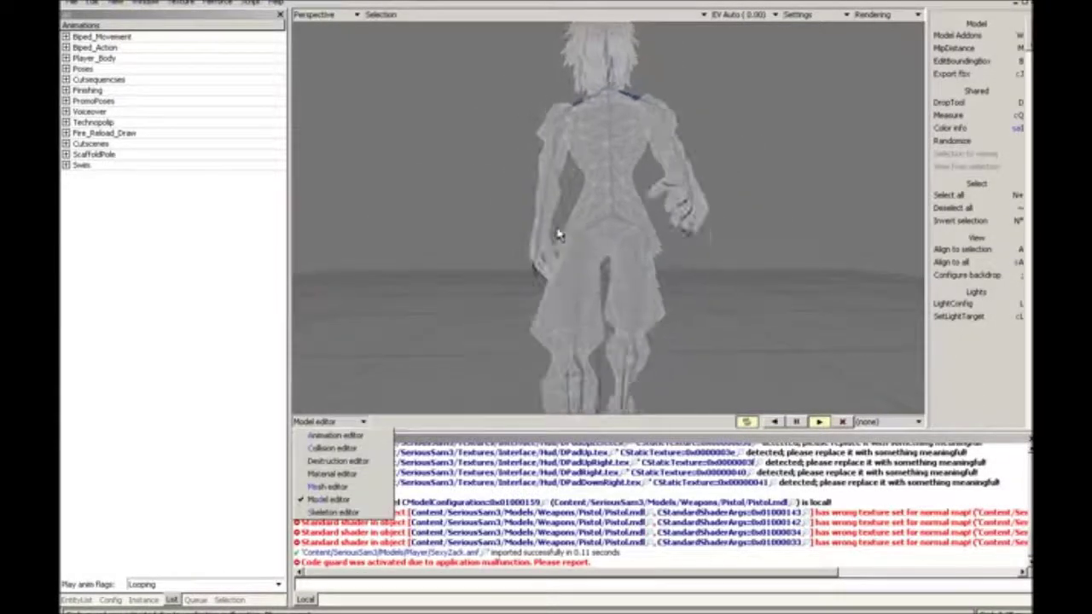
key("m")
middle_click_drag(597, 273, 525, 226)
key("Escape")
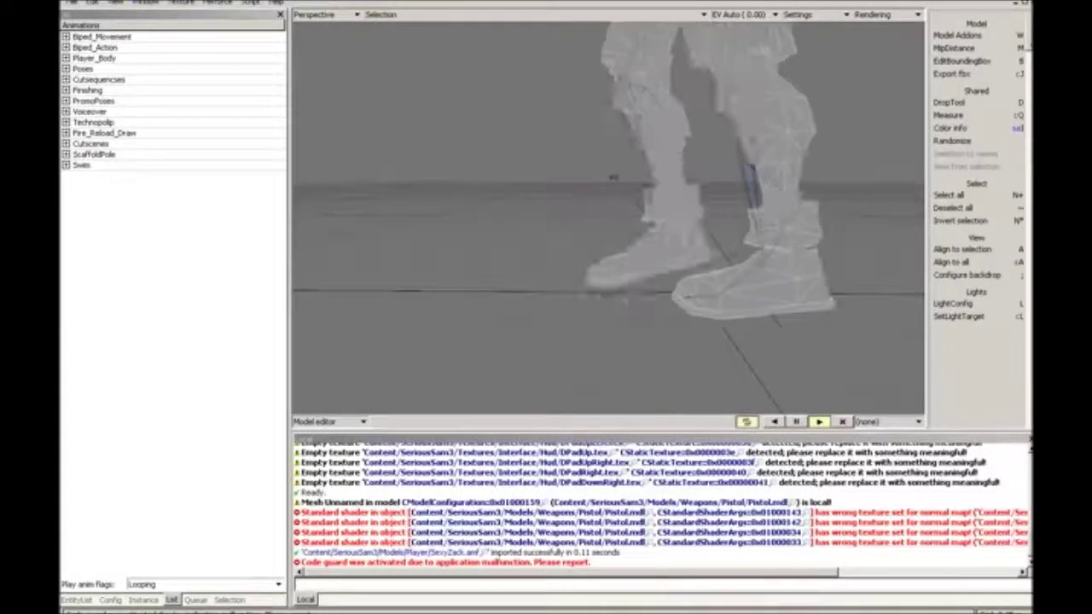
middle_click_drag(611, 175, 612, 178)
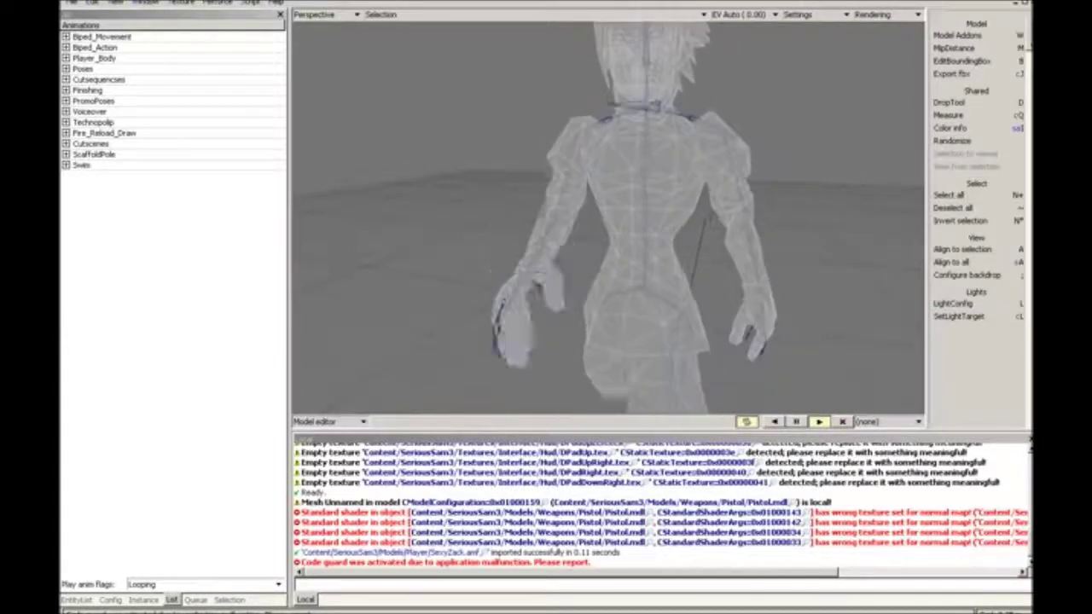
Reopen the mesh in polygon mode and expand the polygon maps of its layer.
double_click(604, 280)
middle_click_drag(604, 281, 649, 282)
scroll(608, 219, "down", 5)
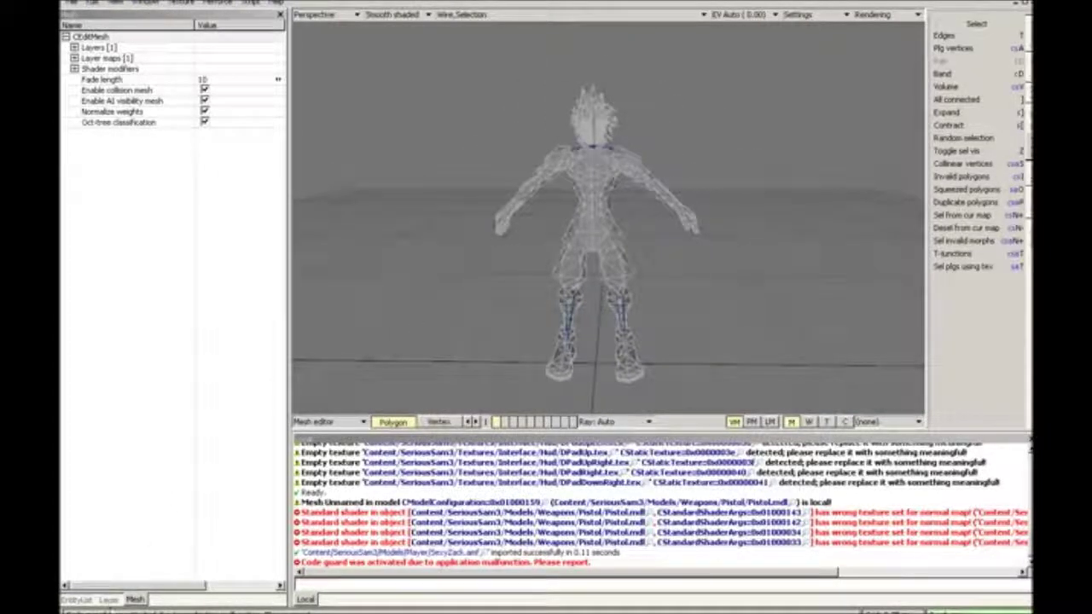
left_click(109, 601)
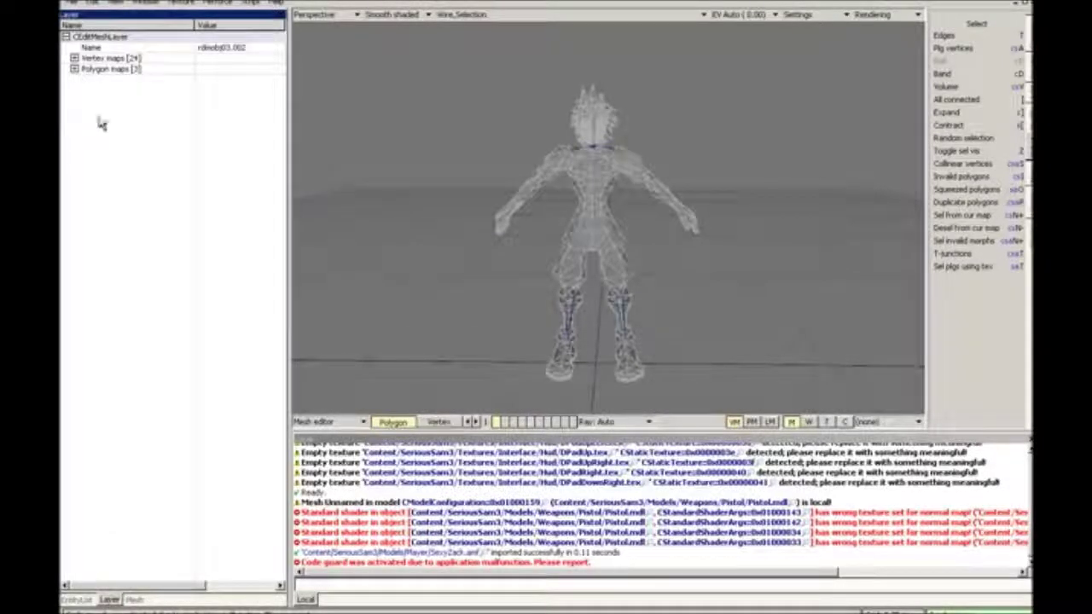
double_click(134, 72)
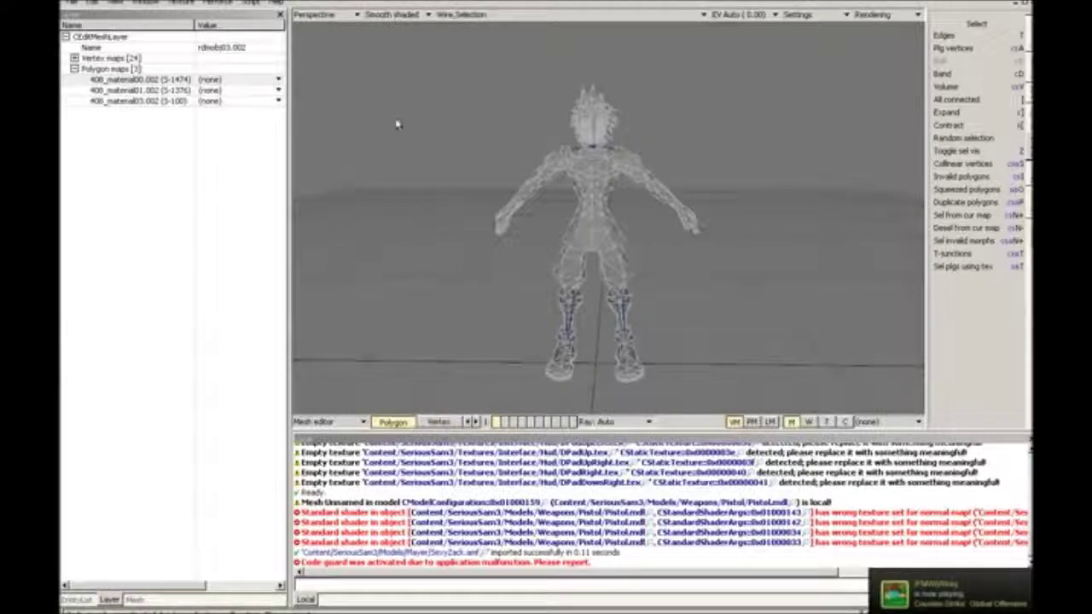
Create a ShaderPreset for 408_material00.002 and add a configuration that uses the Standard shader.
left_click(227, 81)
mouse_move(249, 92)
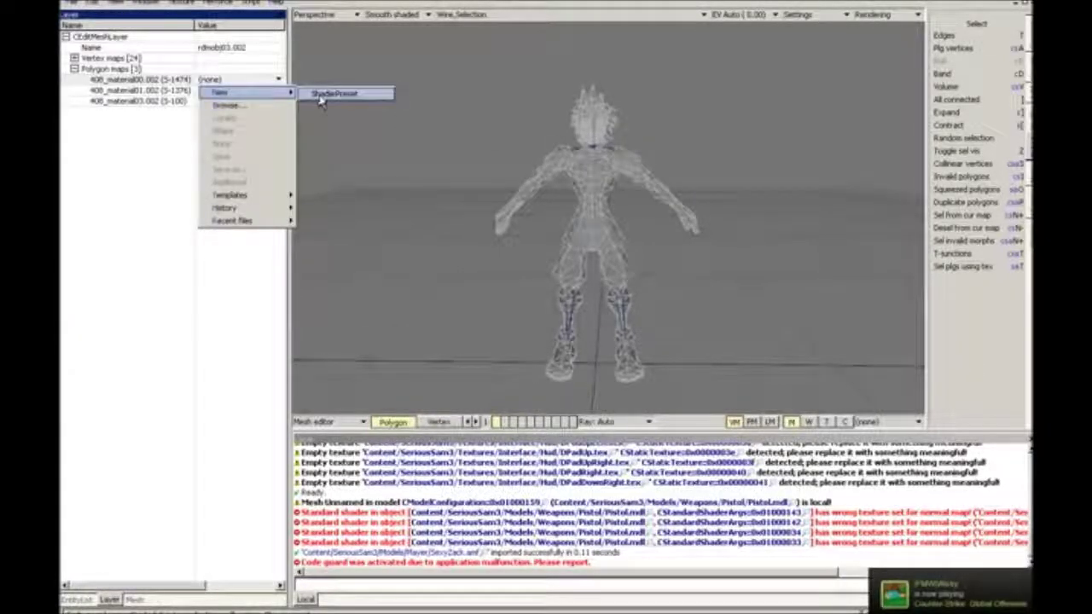
left_click(321, 101)
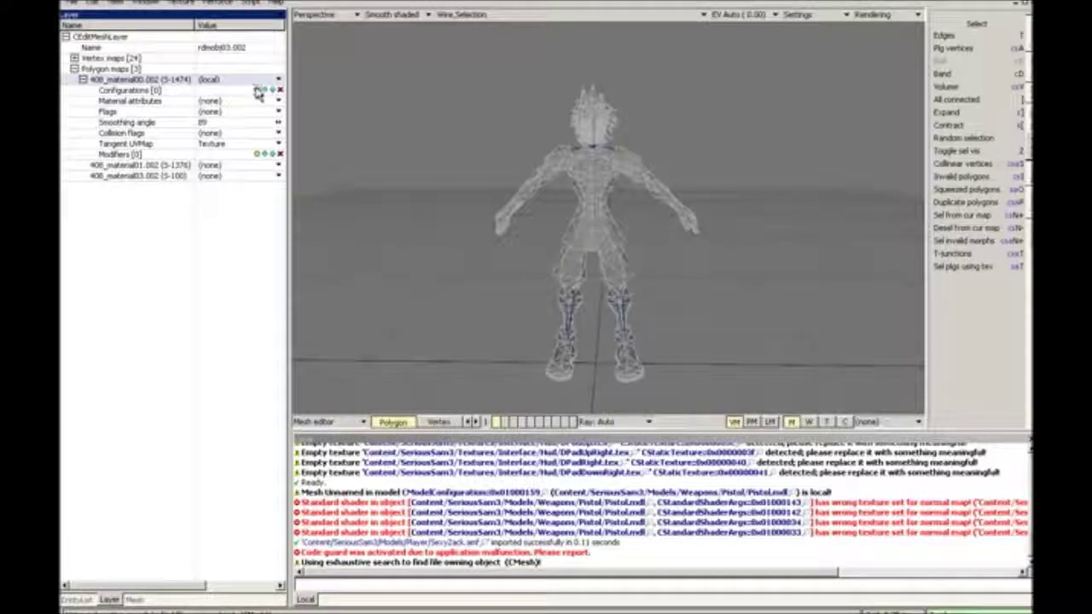
left_click(258, 89)
left_click(220, 103)
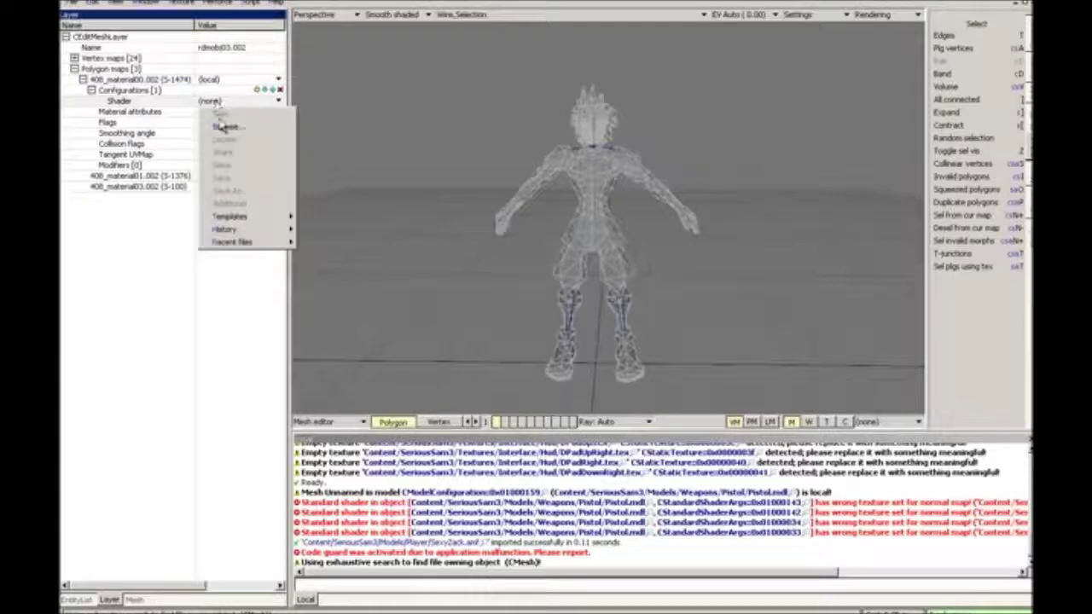
left_click(223, 128)
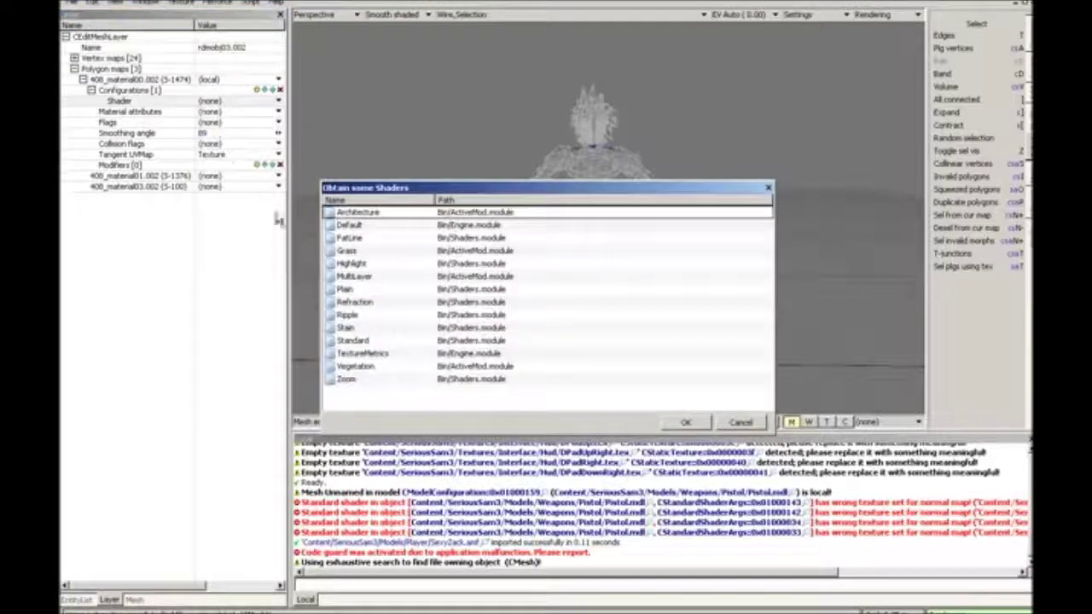
left_click(362, 344)
double_click(361, 344)
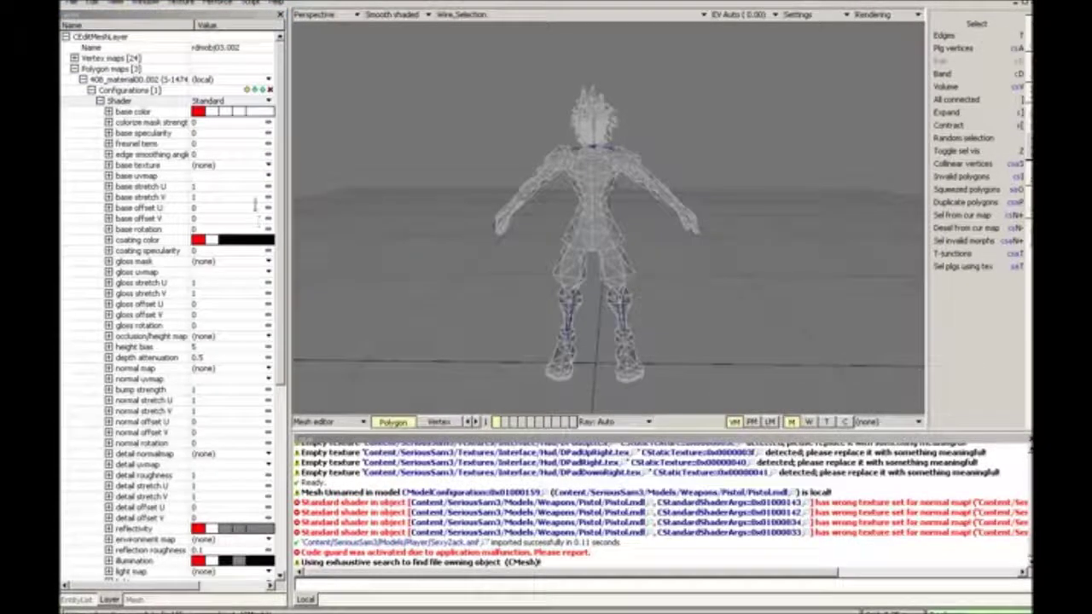
mouse_move(278, 191)
left_mouse_down()
mouse_move(284, 402)
mouse_move(285, 183)
left_mouse_up()
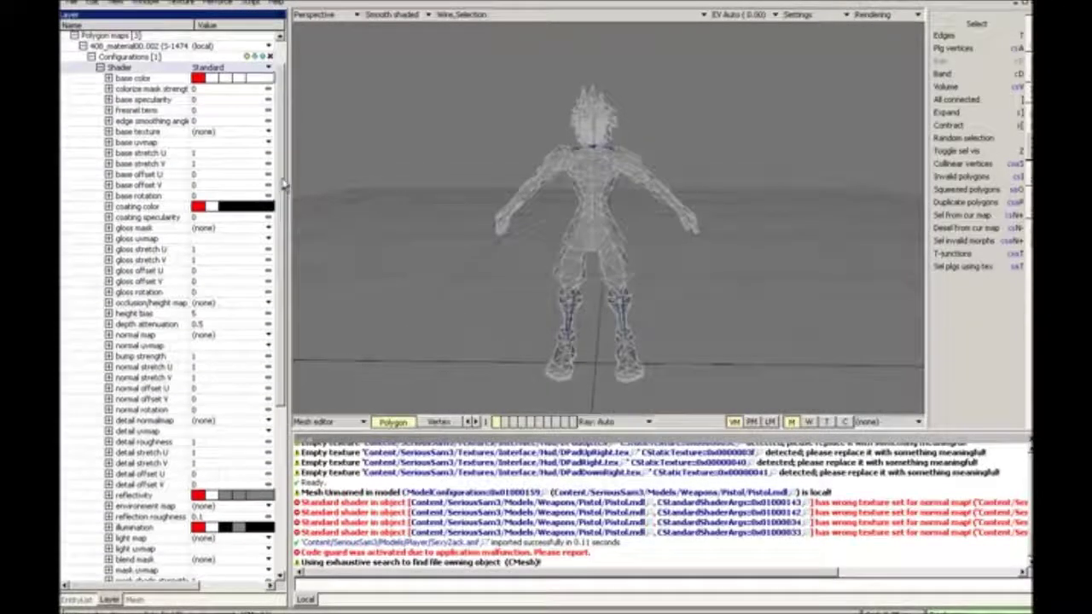
scroll(285, 184, "up", 1)
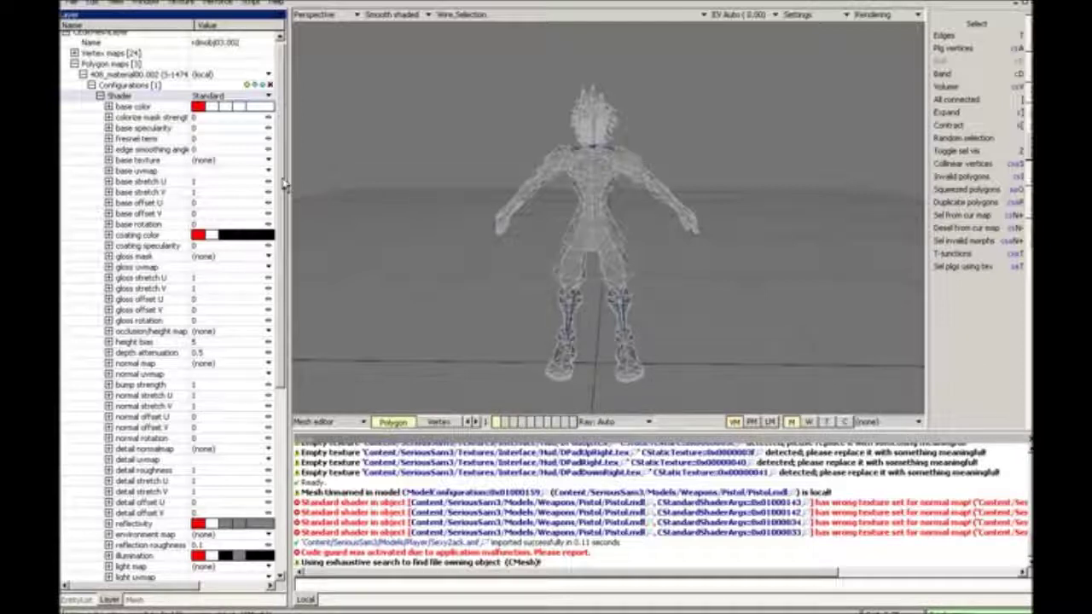
left_click(298, 146)
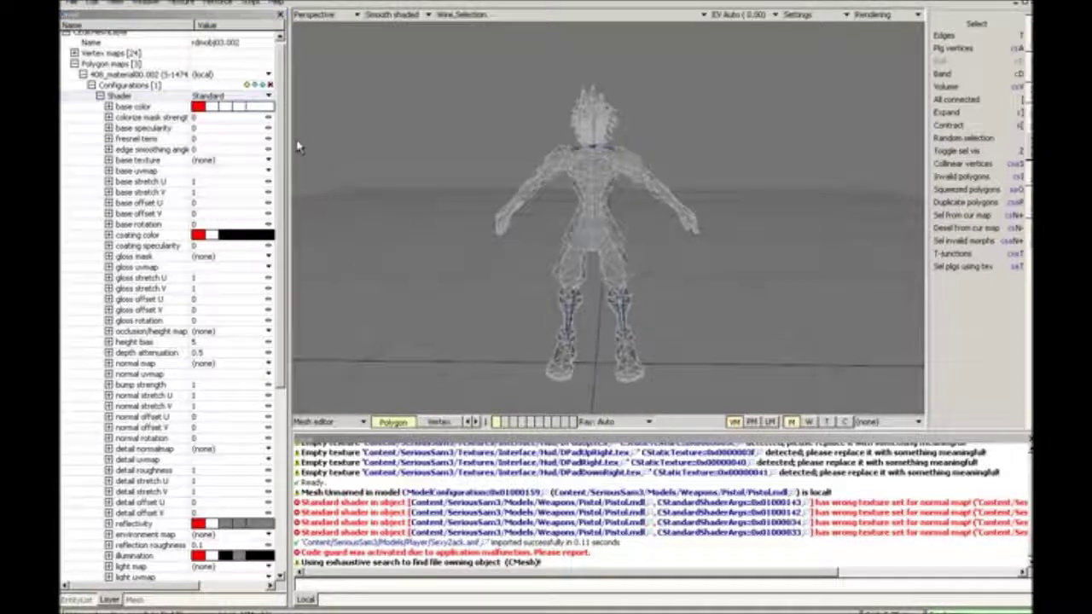
Save the model as SexyZack.mdl in the Content/SeriousSam3/Models/Player/SexyZack folder.
left_click(72, 7)
left_click(89, 71)
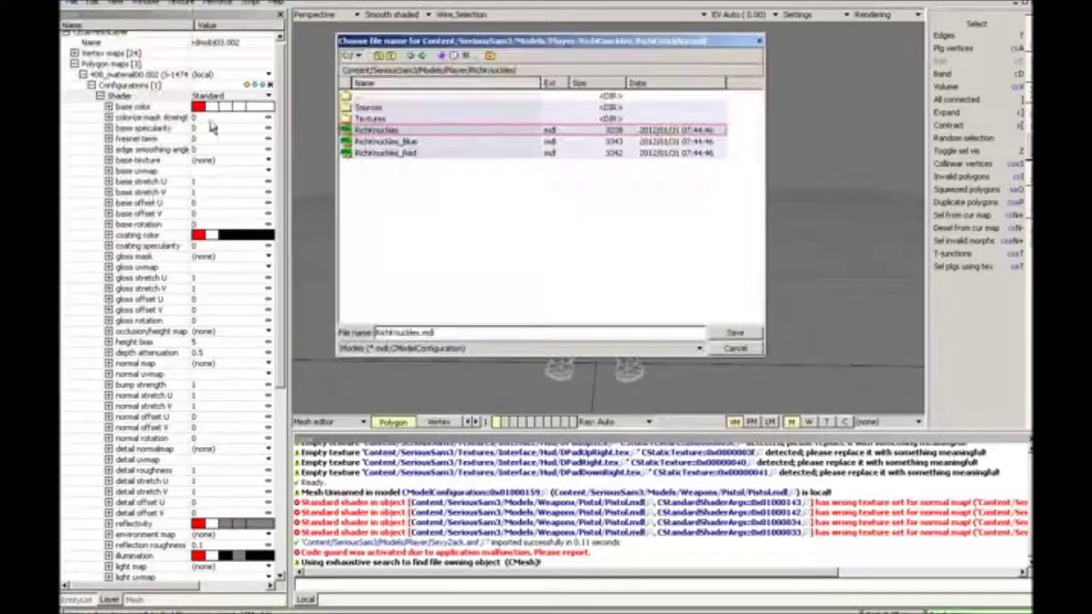
left_click(394, 96)
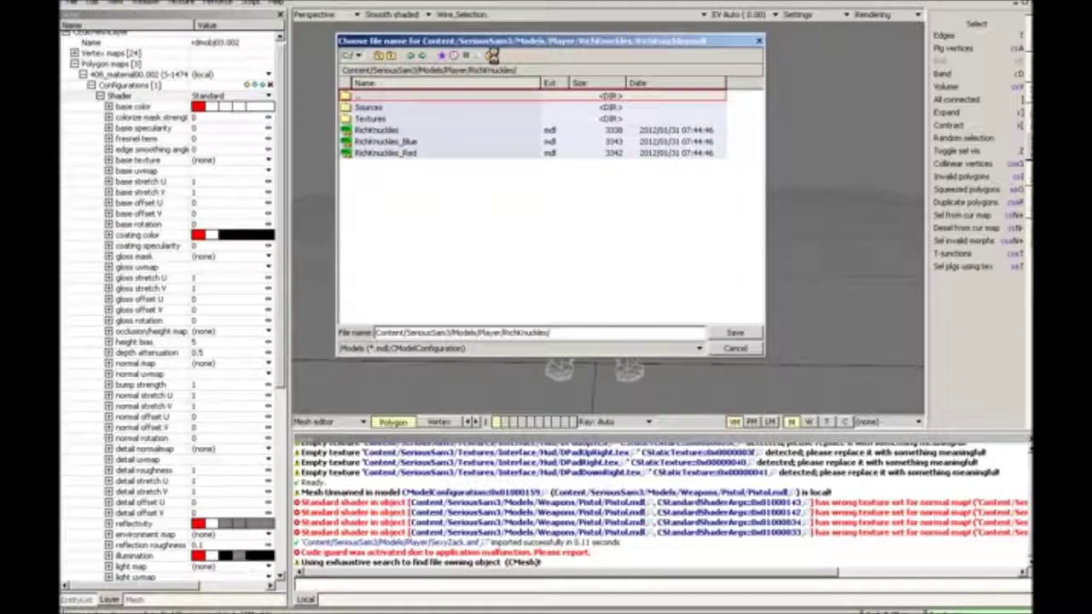
left_click(491, 56)
type("SexyZa")
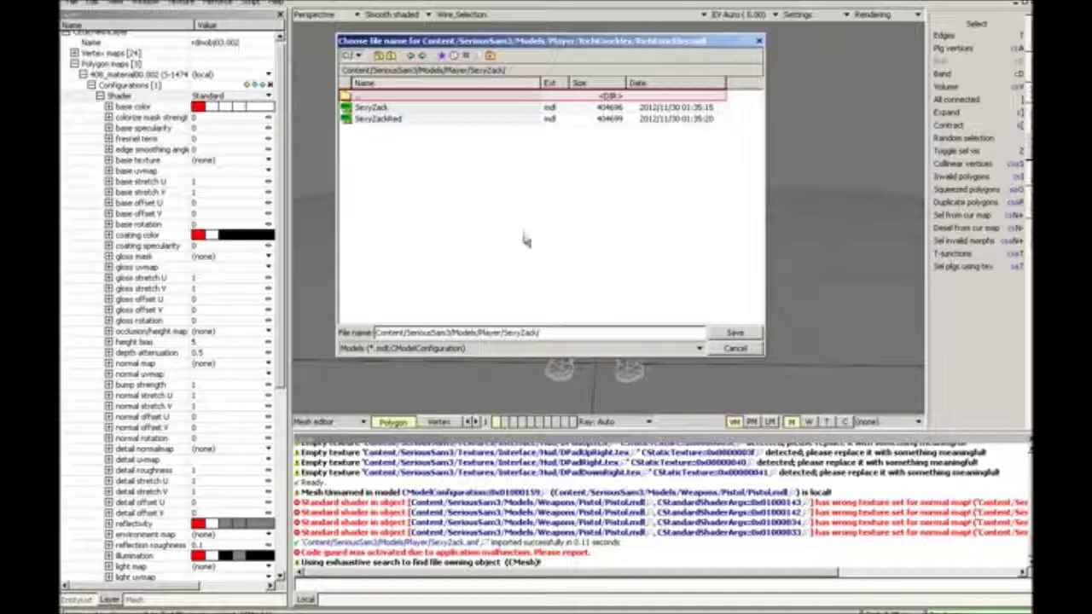
left_click(388, 109)
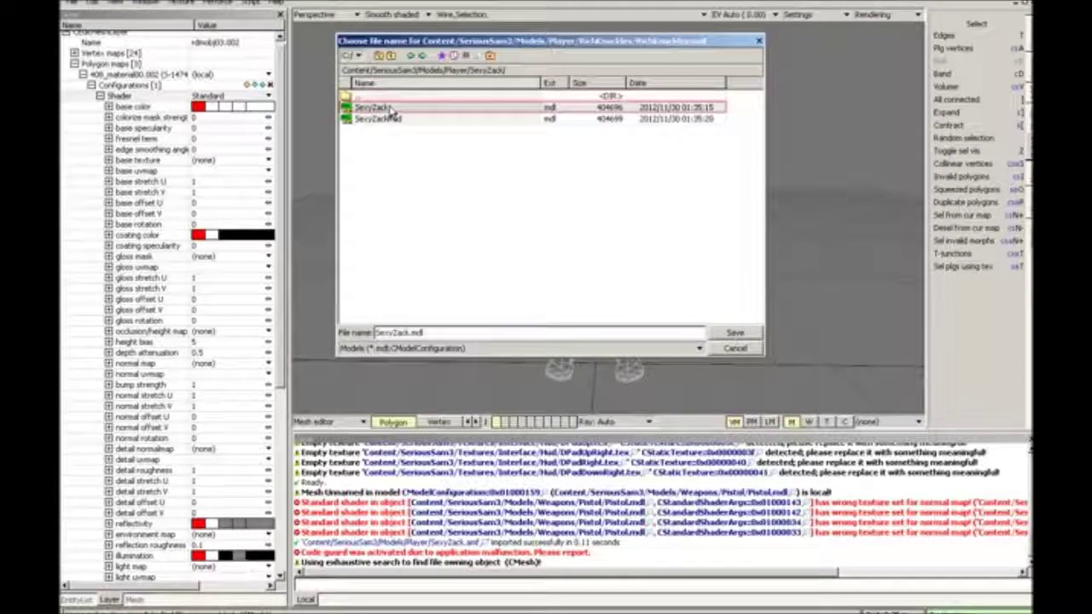
left_click_drag(429, 333, 293, 327)
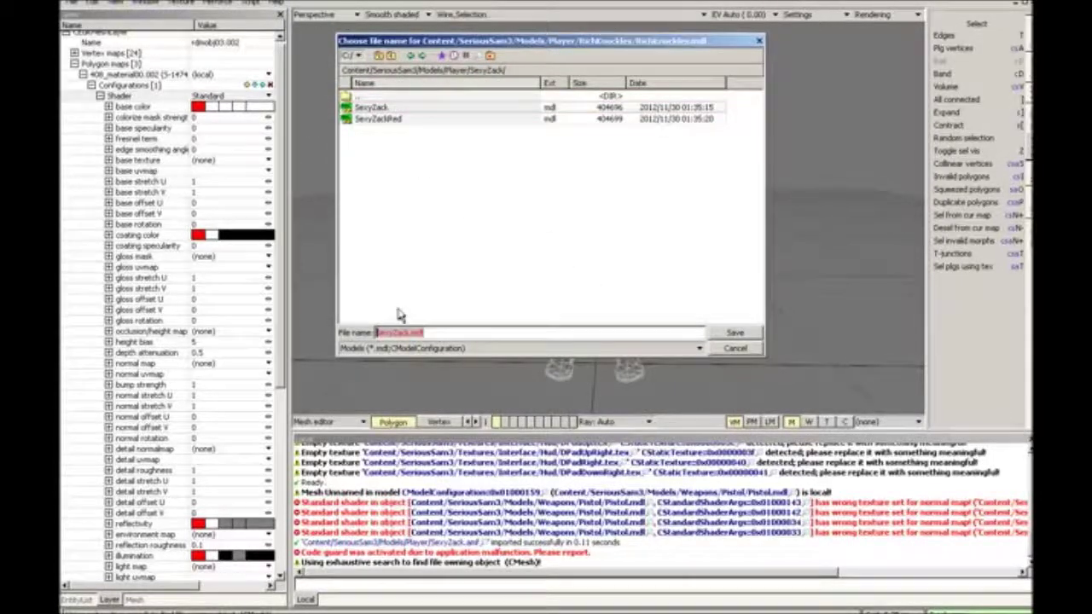
key("Return")
left_click(514, 339)
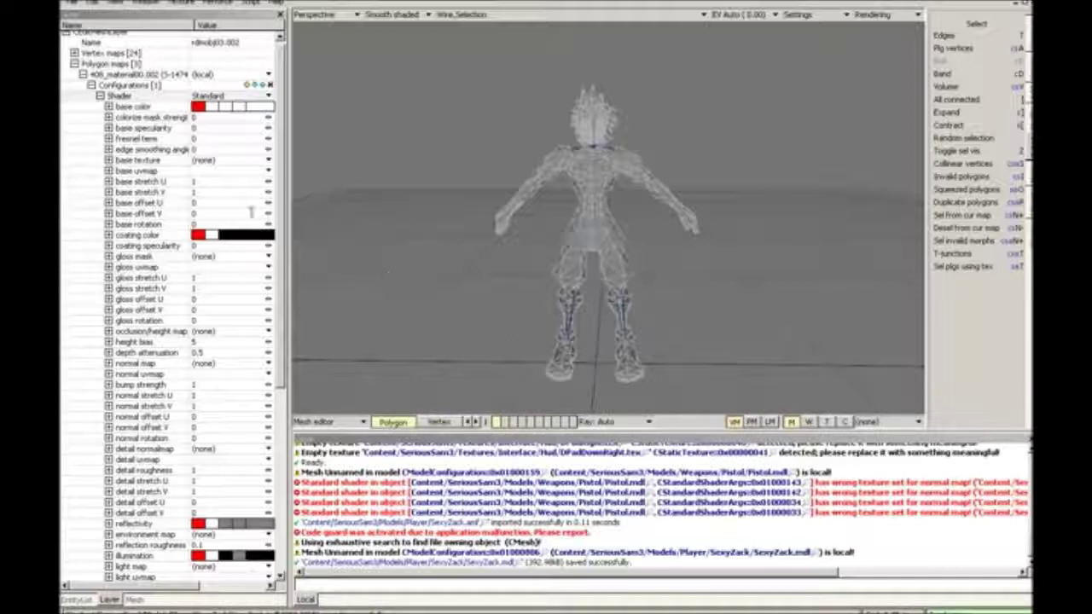
Start creating a texture from 408_h04he00_00.tga in the Content/SeriousSam3/Models/Player/HeroZack folder.
left_click(183, 3)
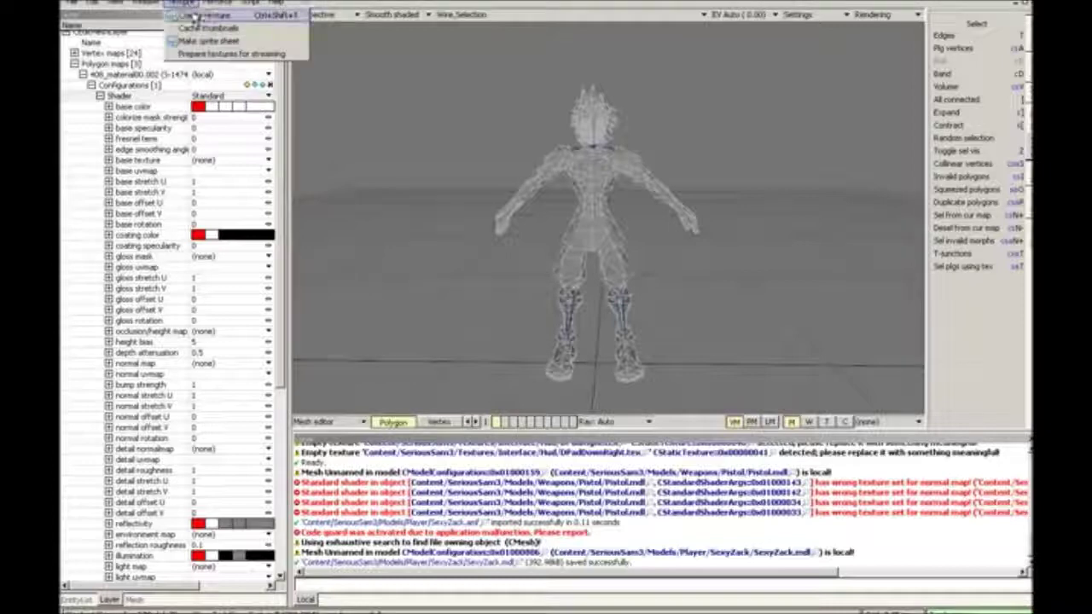
left_click(195, 17)
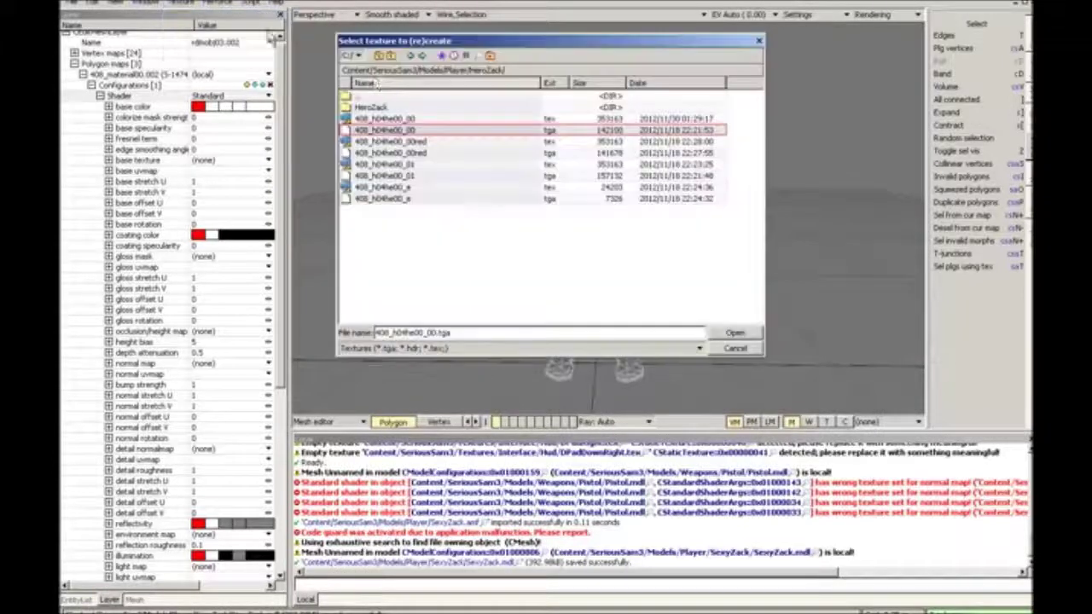
left_click(412, 119)
double_click(402, 131)
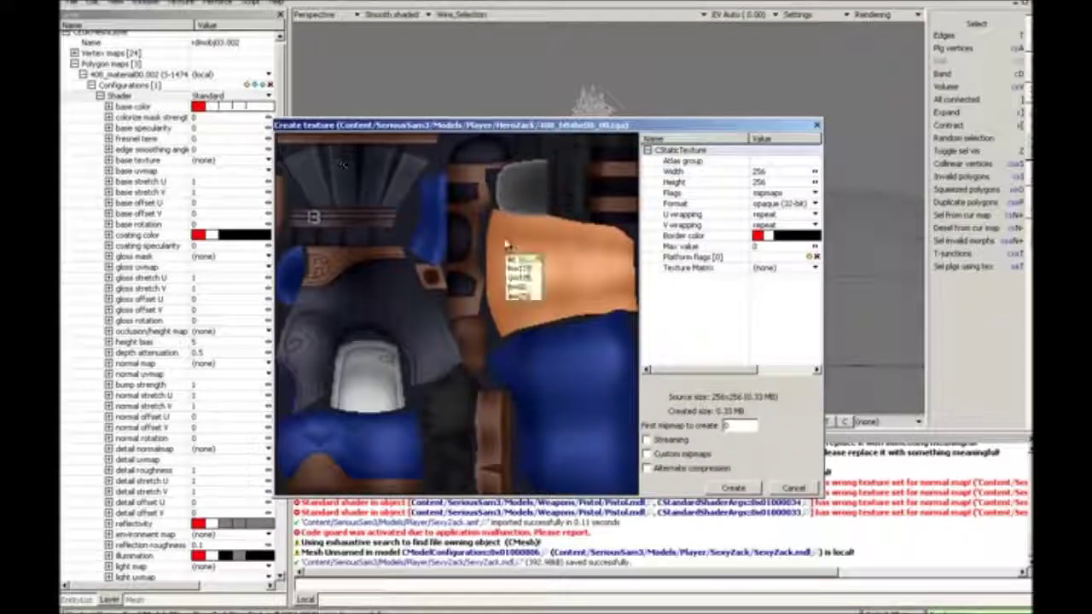
Choose the opaque (32-bit) format and create the texture from 408_h04he00_00.tga.
left_click(701, 206)
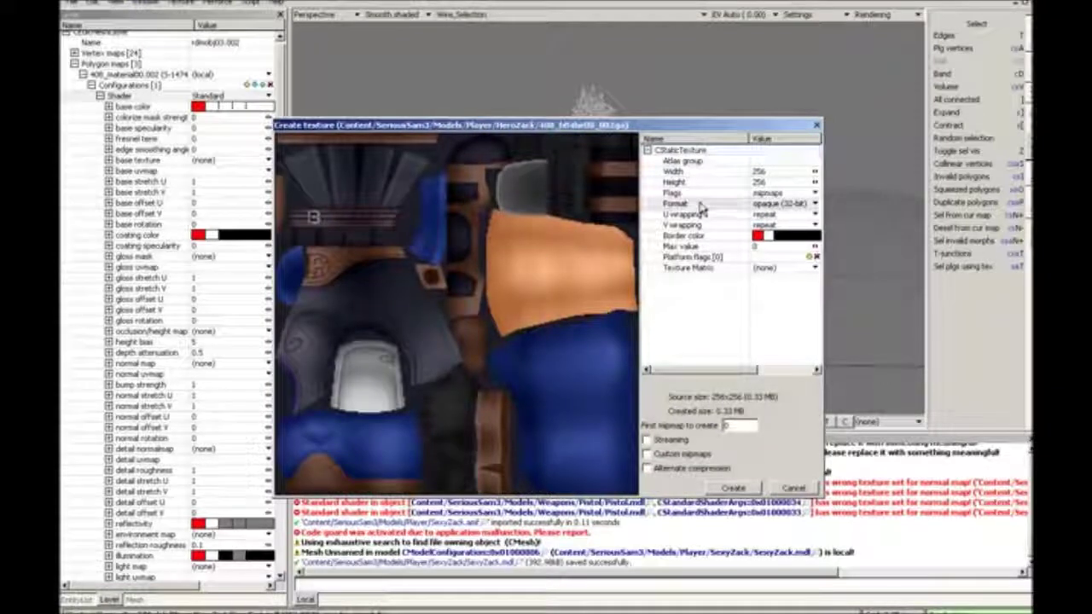
left_click(776, 205)
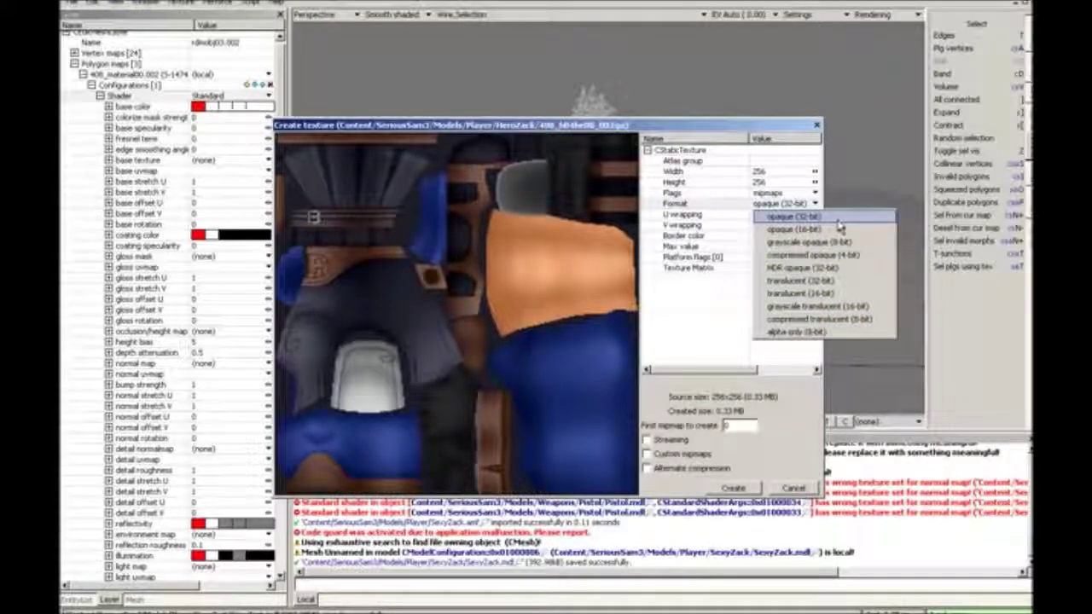
left_click(839, 220)
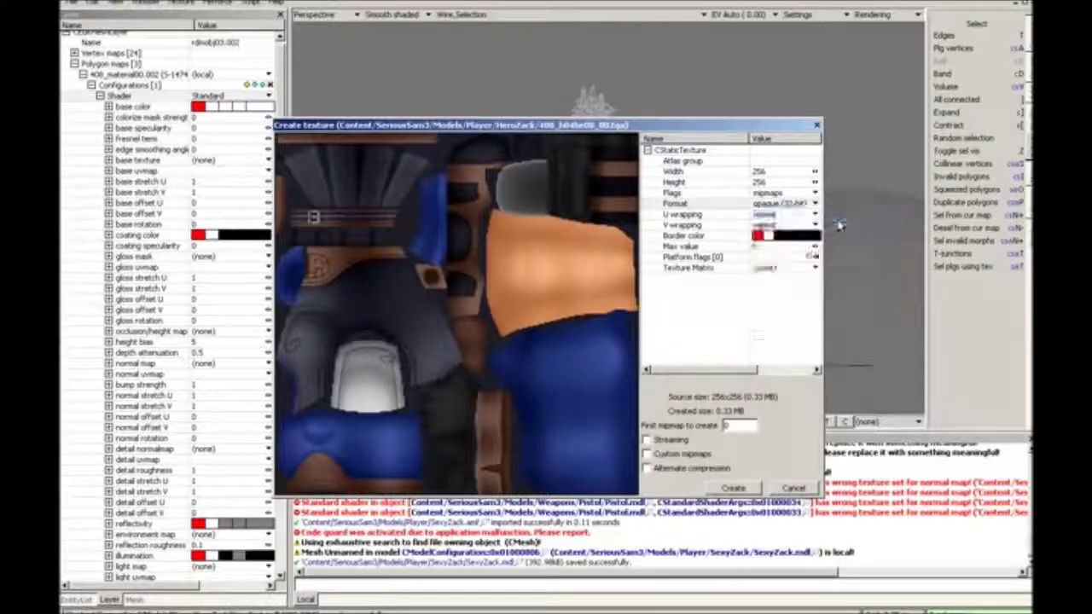
left_click(786, 205)
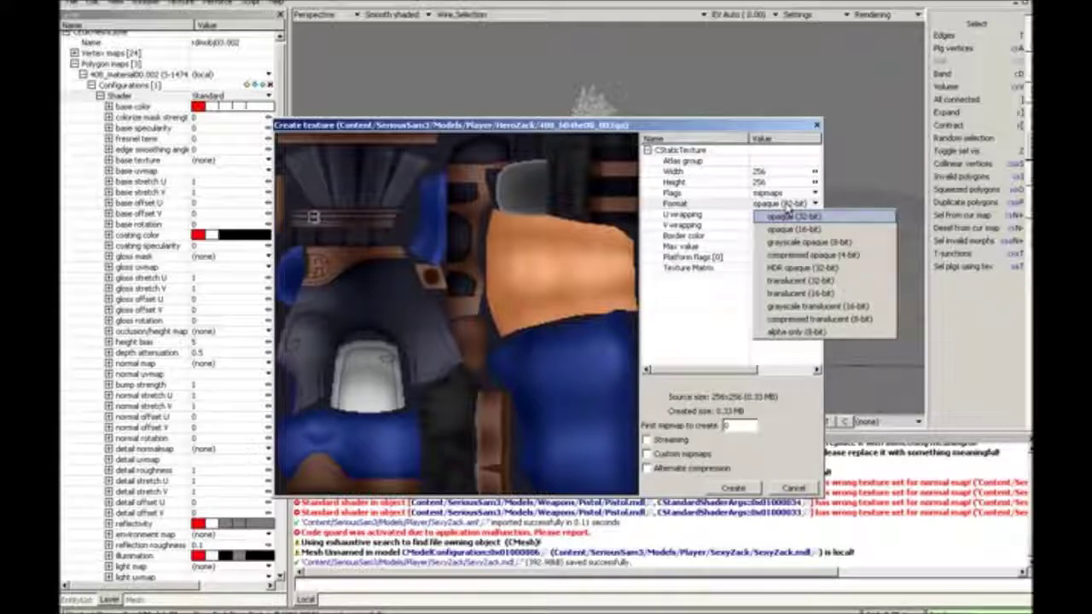
left_click(798, 280)
left_click(785, 204)
left_click(791, 218)
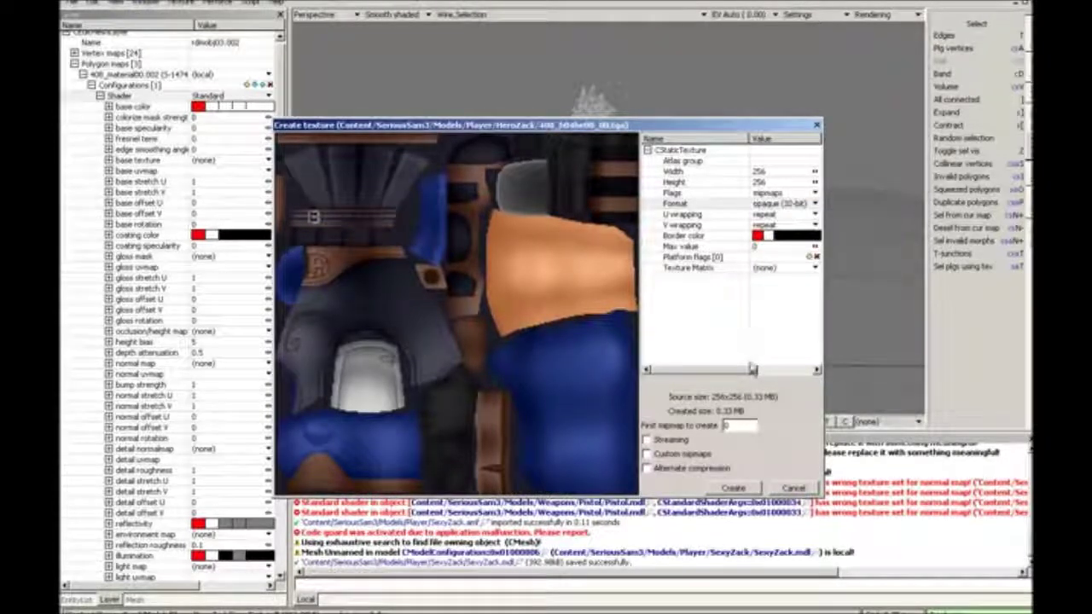
left_click(733, 487)
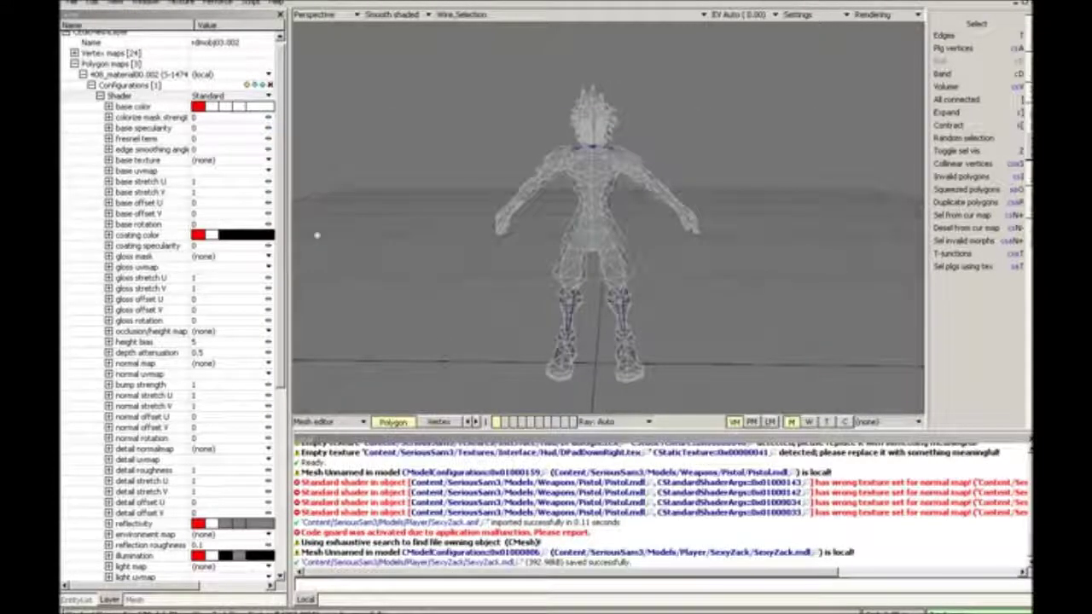
Set the base uvmap of 408_material00.002 to UVMap and assign 408_h04he00_00.tex as its base texture.
left_click(268, 173)
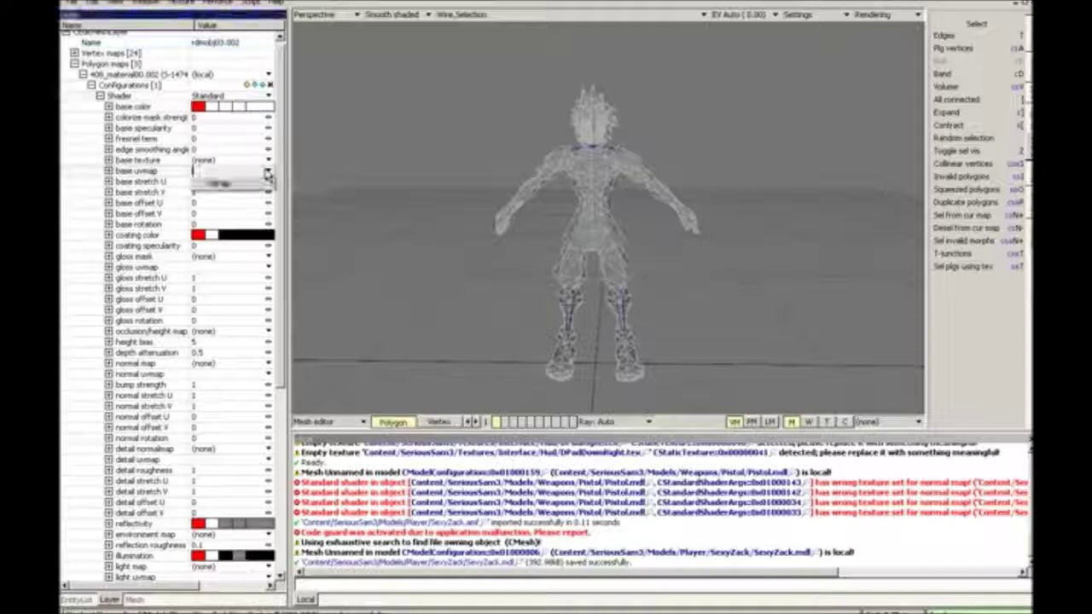
left_click(234, 183)
left_click(233, 160)
left_click(226, 185)
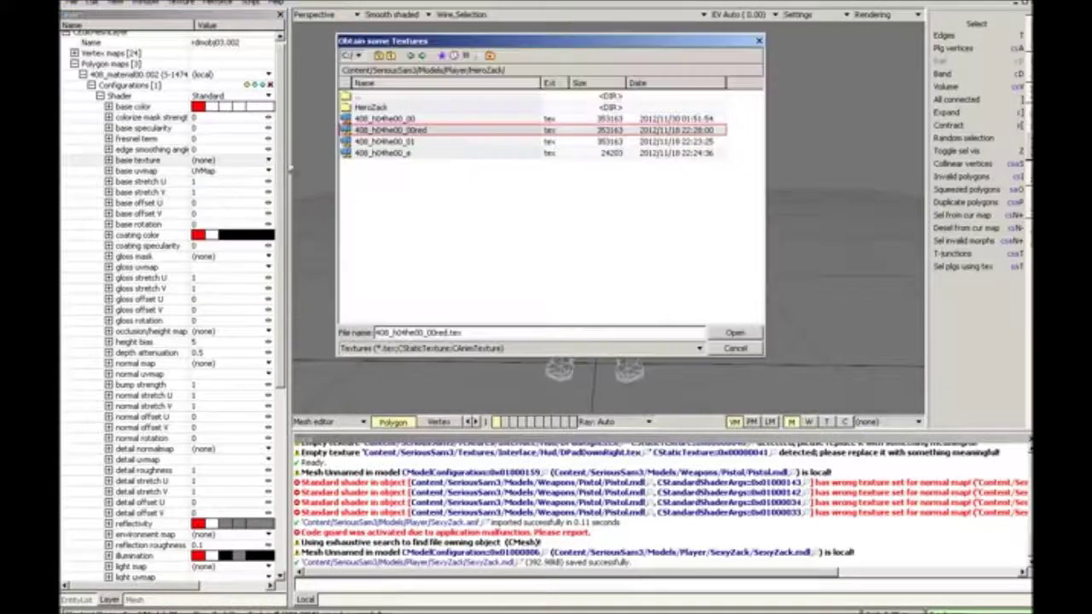
left_click(408, 121)
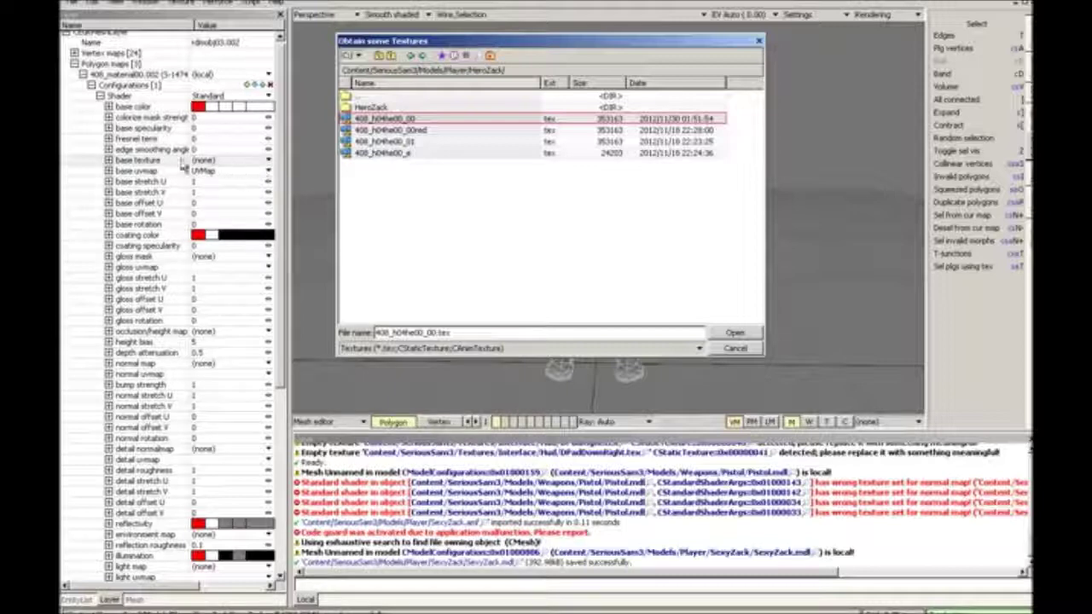
double_click(392, 121)
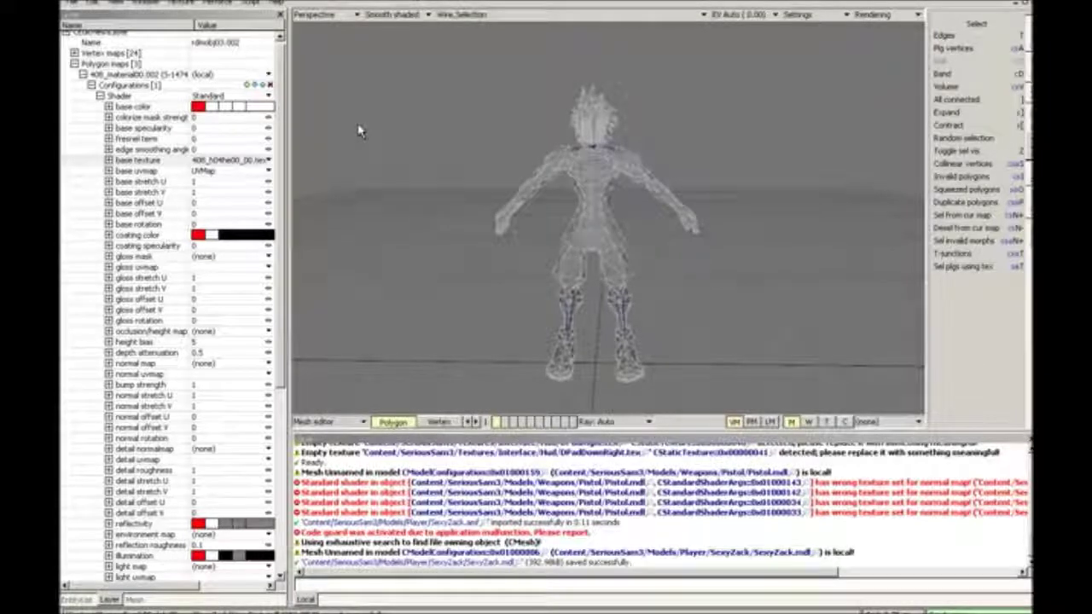
Display the model in Shader rendering mode with only the Selection overlay, without wireframe.
left_click(416, 23)
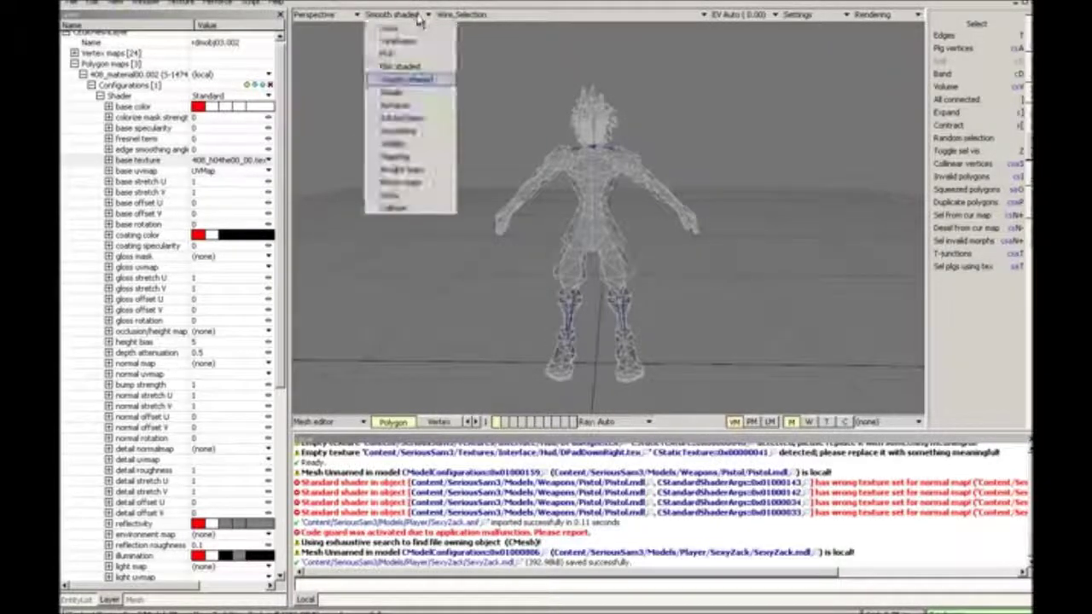
left_click(406, 98)
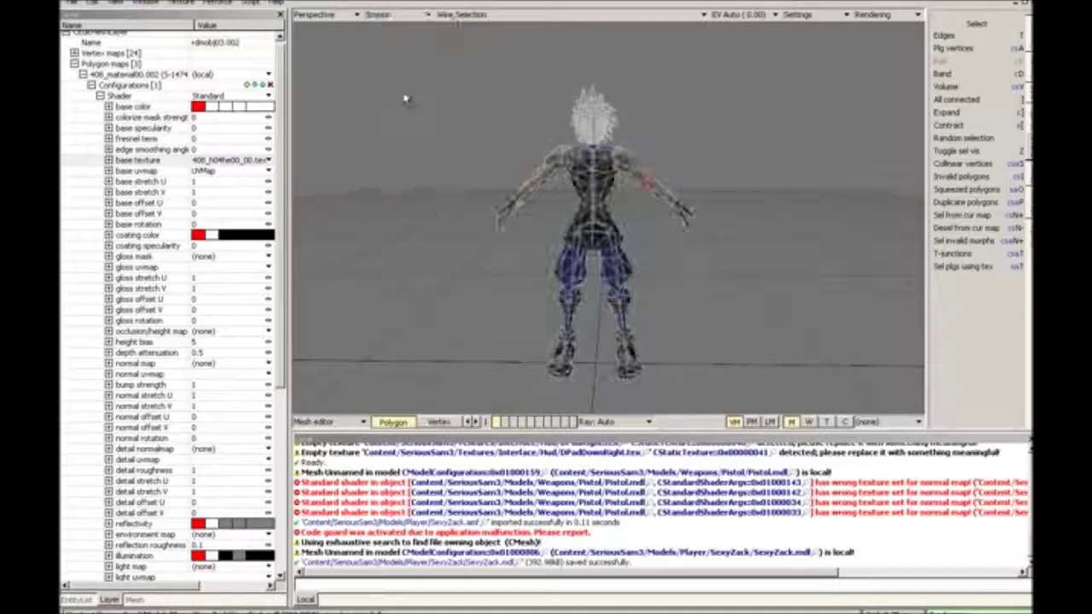
left_click(460, 16)
left_click(476, 33)
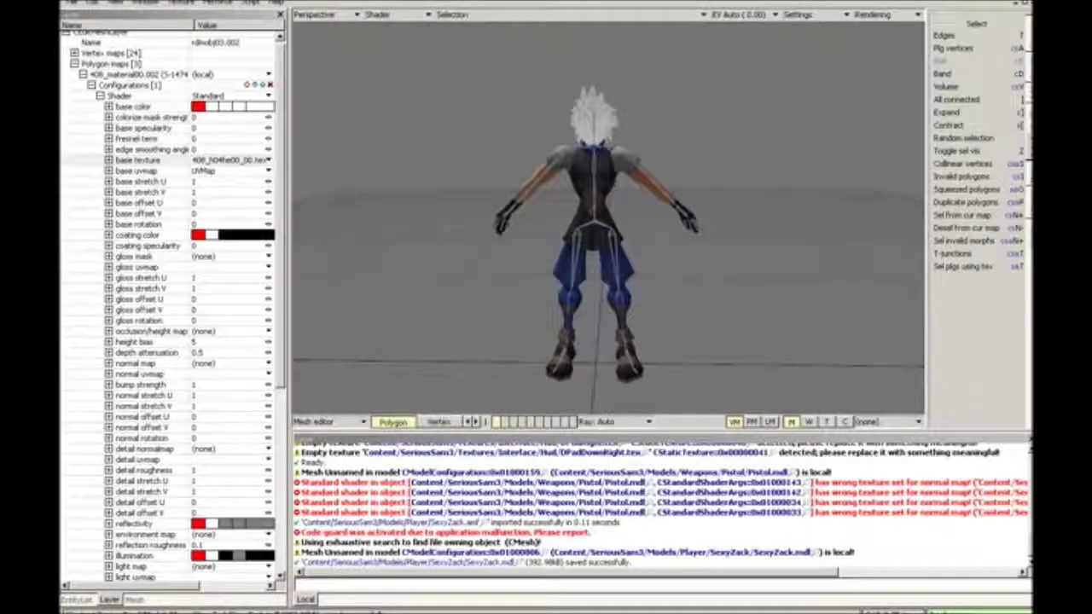
scroll(519, 126, "up", 3)
middle_click_drag(519, 126, 516, 189)
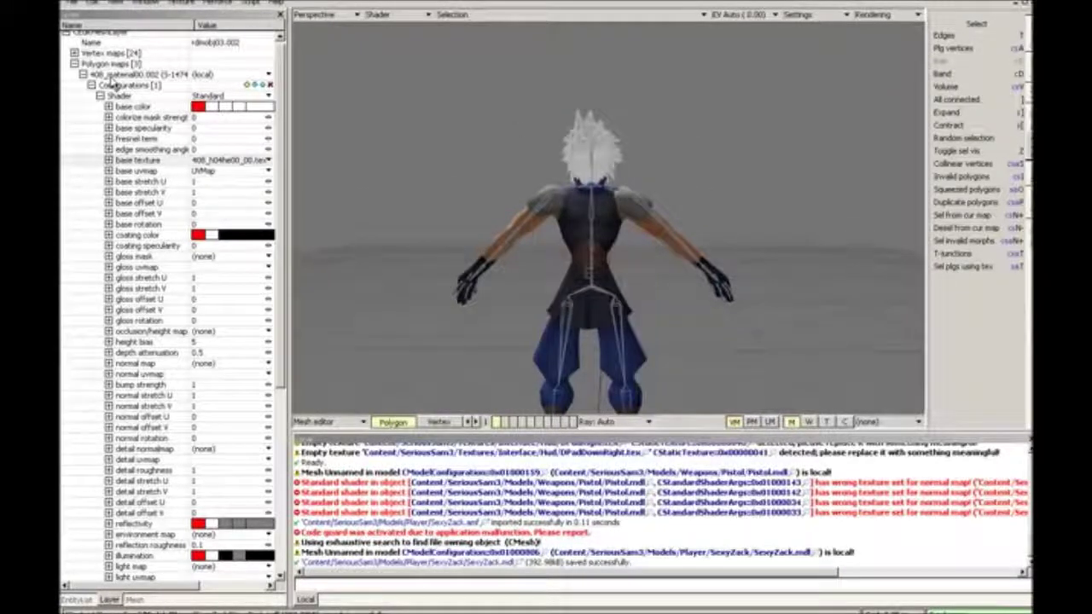
Create a ShaderPreset for 408_material01.002 and add a configuration that uses the Standard shader.
double_click(112, 77)
left_click(226, 91)
mouse_move(229, 103)
left_click(317, 105)
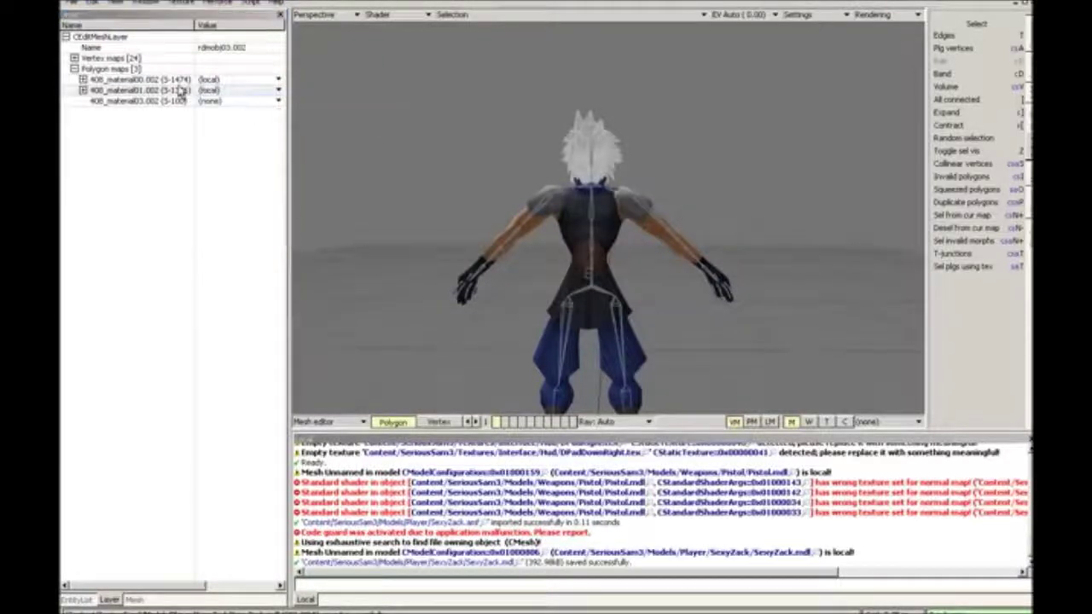
left_click(256, 100)
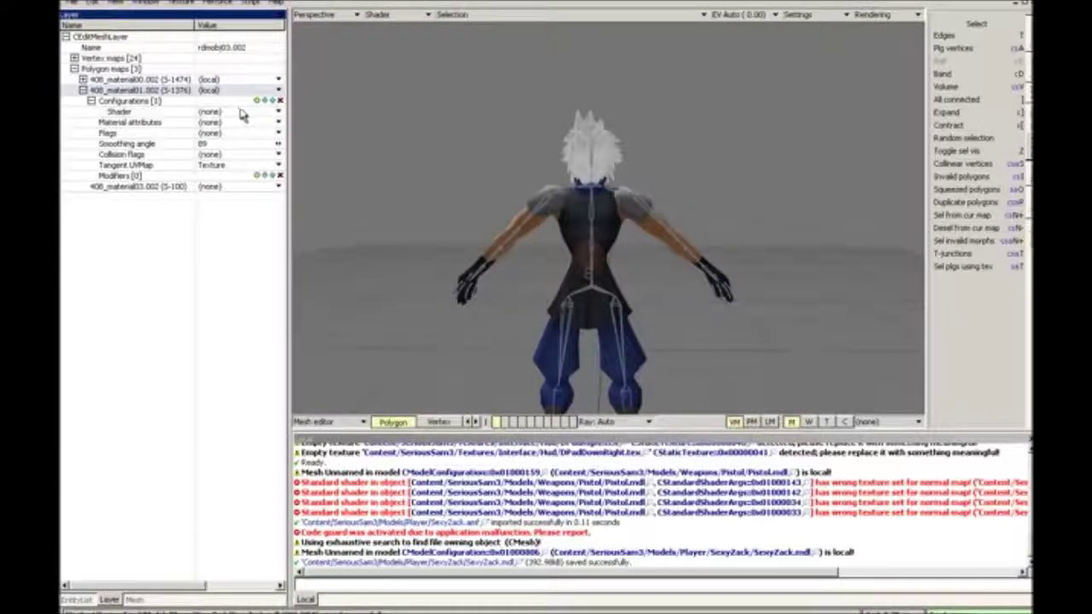
left_click(223, 111)
left_click(244, 136)
left_click(354, 341)
double_click(356, 341)
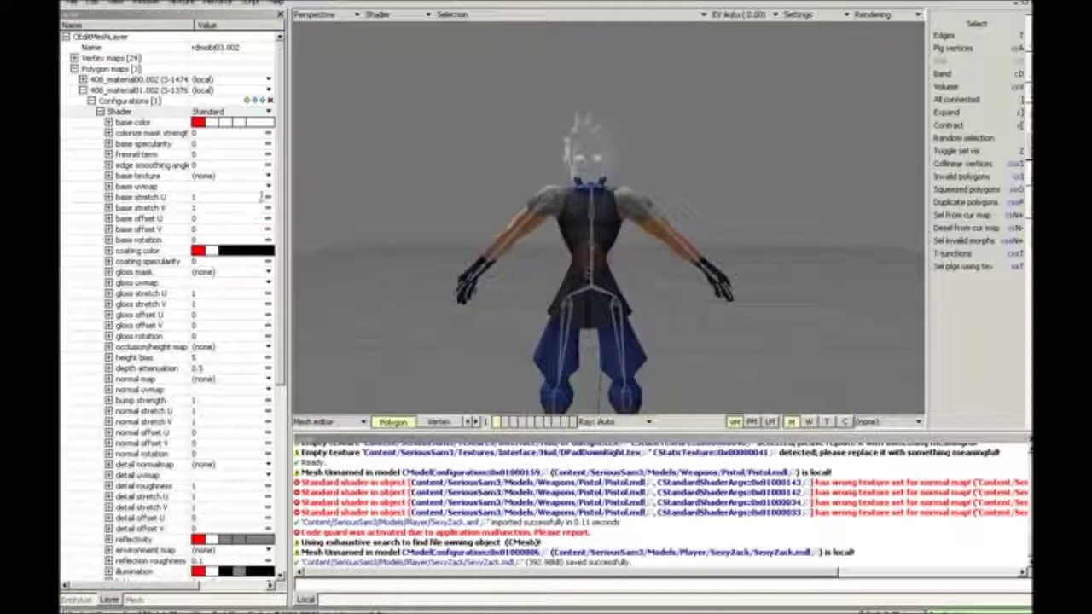
Set the base uvmap of 408_material01.002 to UVMap and its base texture to 408_h04he00_01.tex.
left_click(213, 176)
left_click(220, 201)
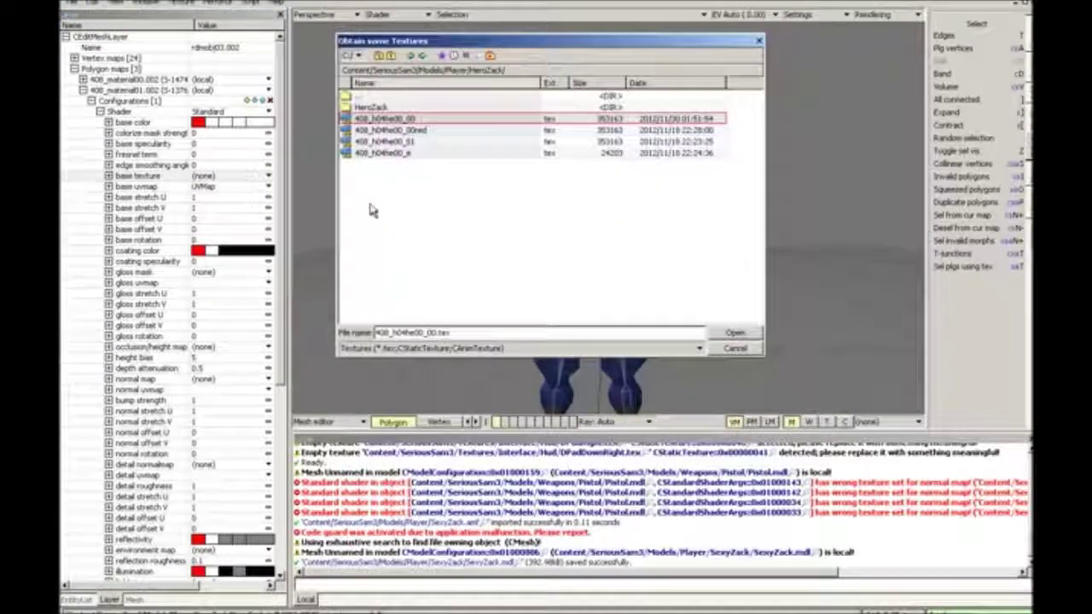
double_click(416, 151)
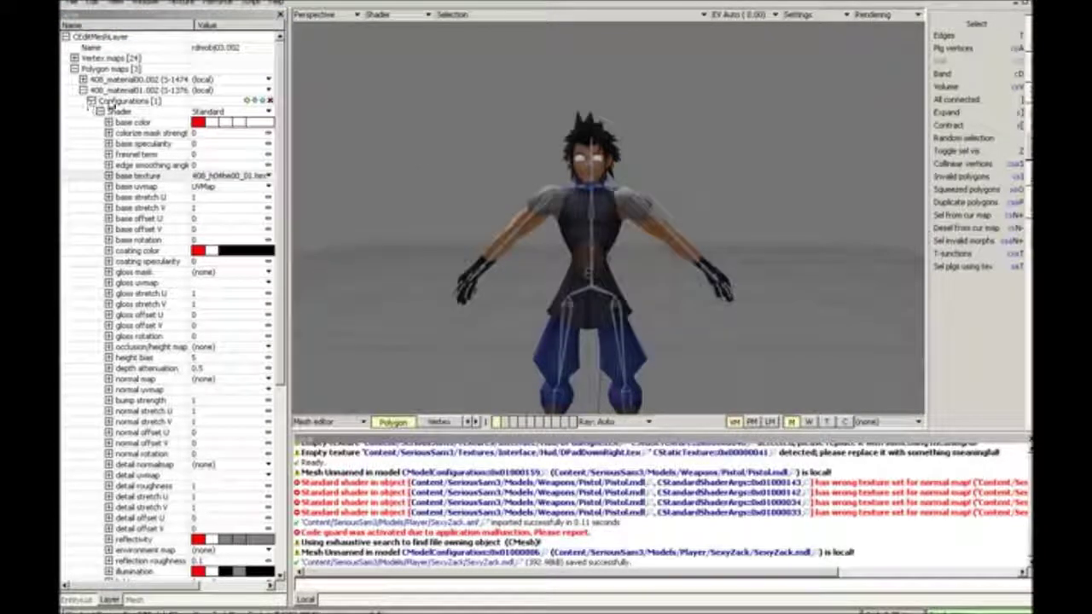
Create a ShaderPreset for 408_material03.002 and add a configuration that uses the Standard shader.
double_click(109, 93)
left_click(220, 103)
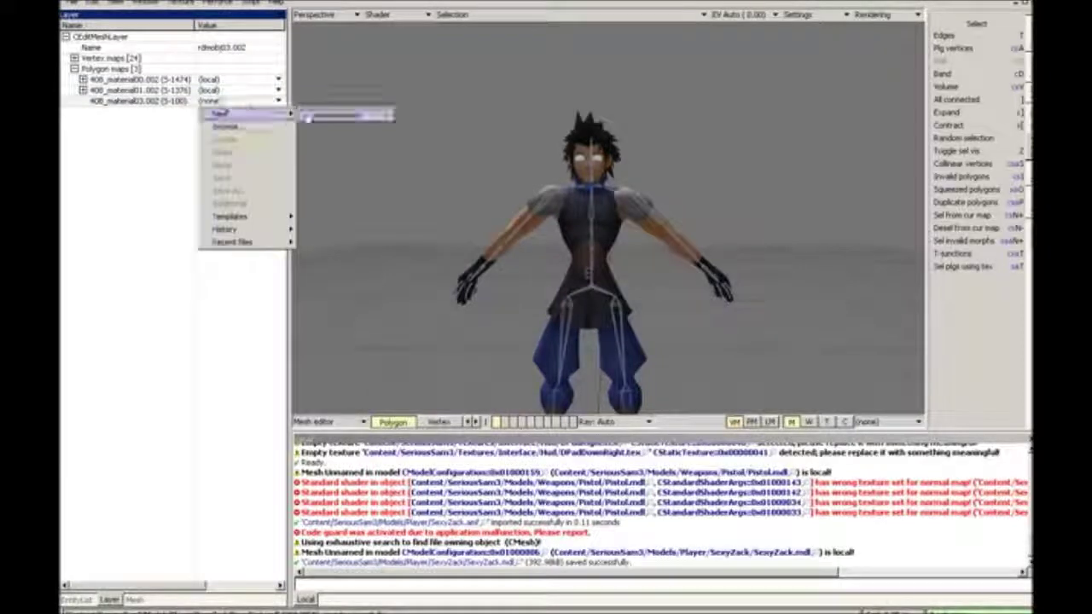
left_click(324, 109)
double_click(162, 103)
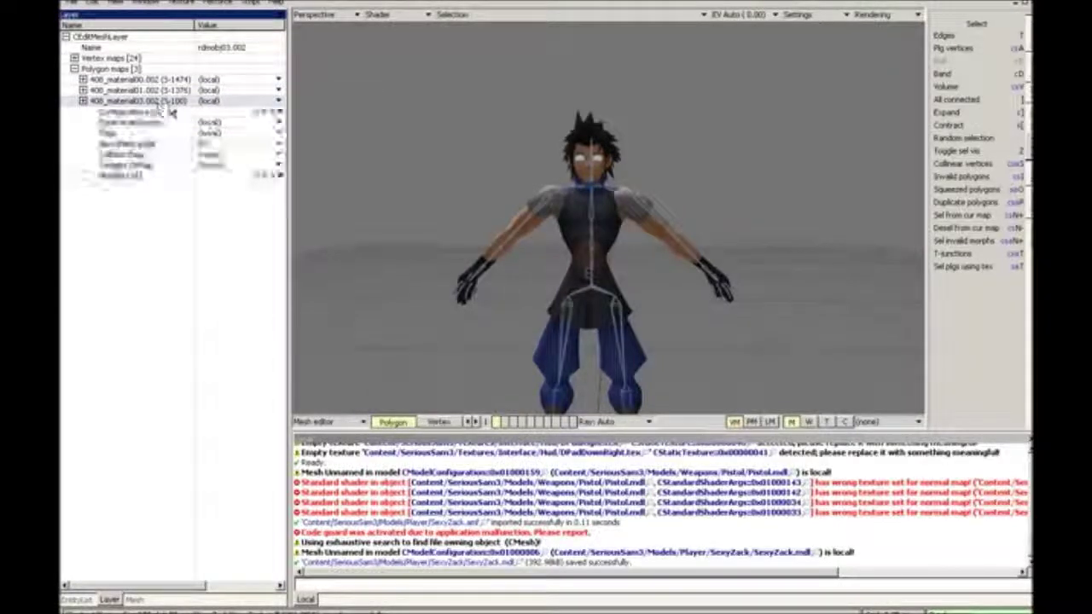
left_click(257, 111)
right_click(203, 125)
left_click(216, 135)
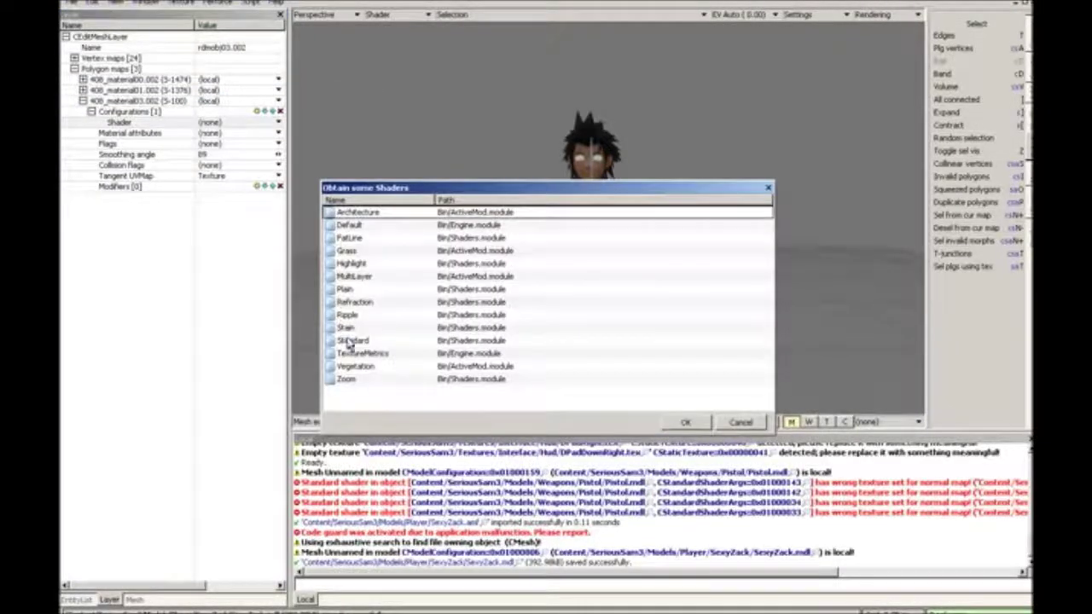
double_click(350, 341)
Set the base uvmap of 408_material03.002 to UVMap and its base texture to 408_h04he00_e.tex.
scroll(373, 249, "up", 5)
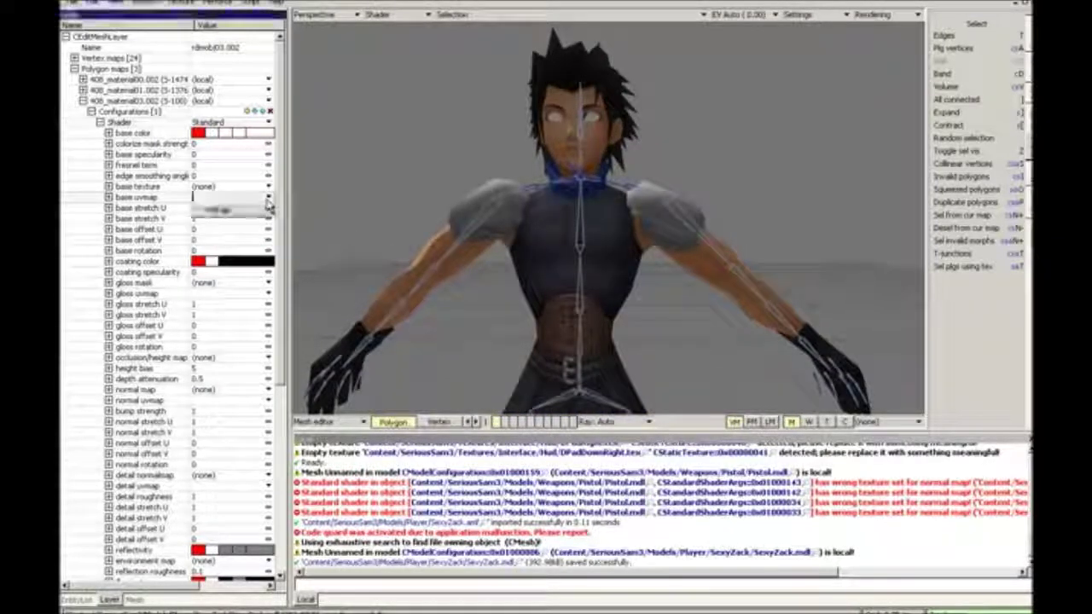
left_click(224, 186)
left_click(218, 212)
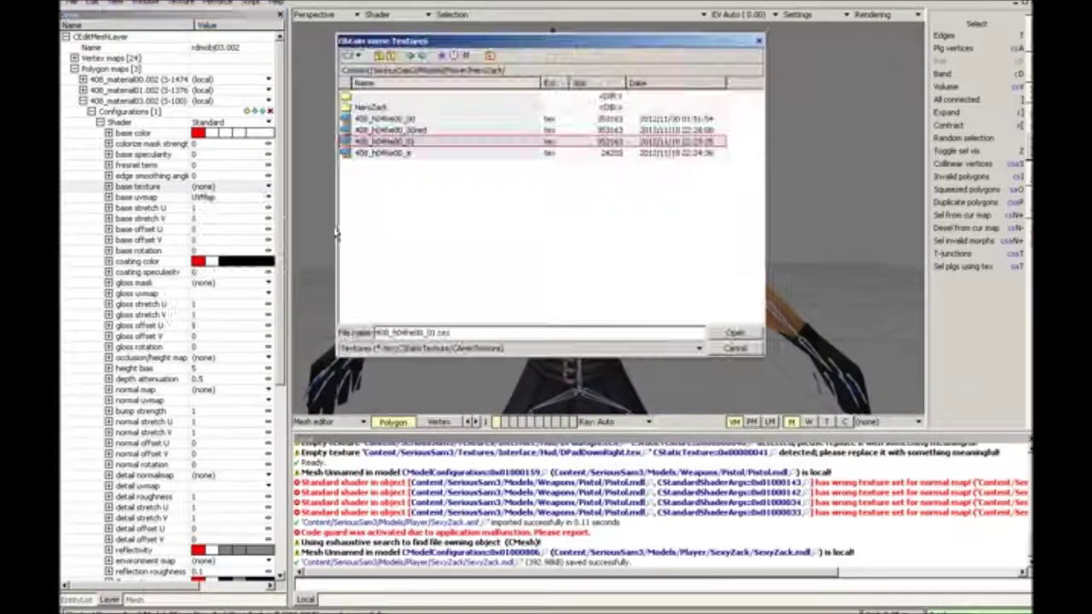
double_click(401, 141)
scroll(609, 218, "up", 4)
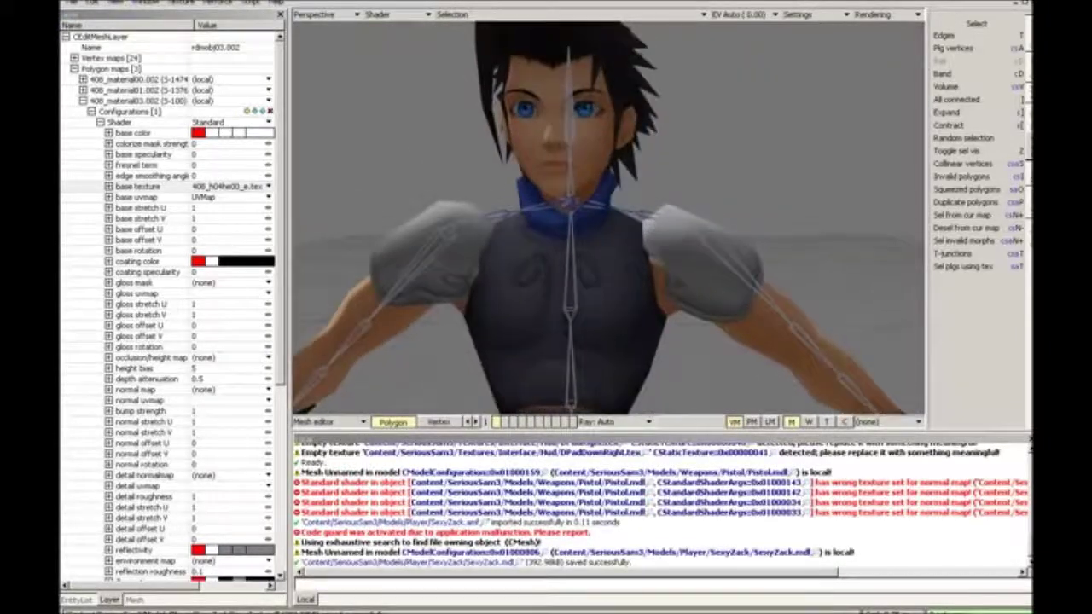
Turn on the wireframe overlay for the shaded mesh and switch to vertex editing at the shoulder pad.
middle_click_drag(586, 218, 495, 195)
scroll(609, 218, "up", 4)
left_click(328, 421)
left_click(329, 500)
key("ctrl+Tab")
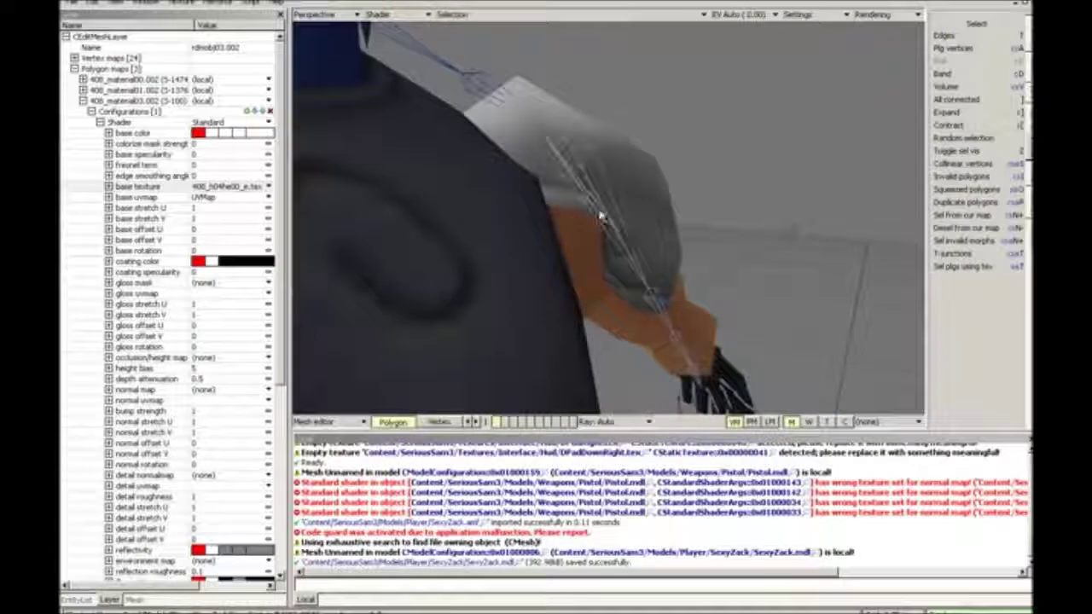
left_click(482, 14)
left_click(487, 28)
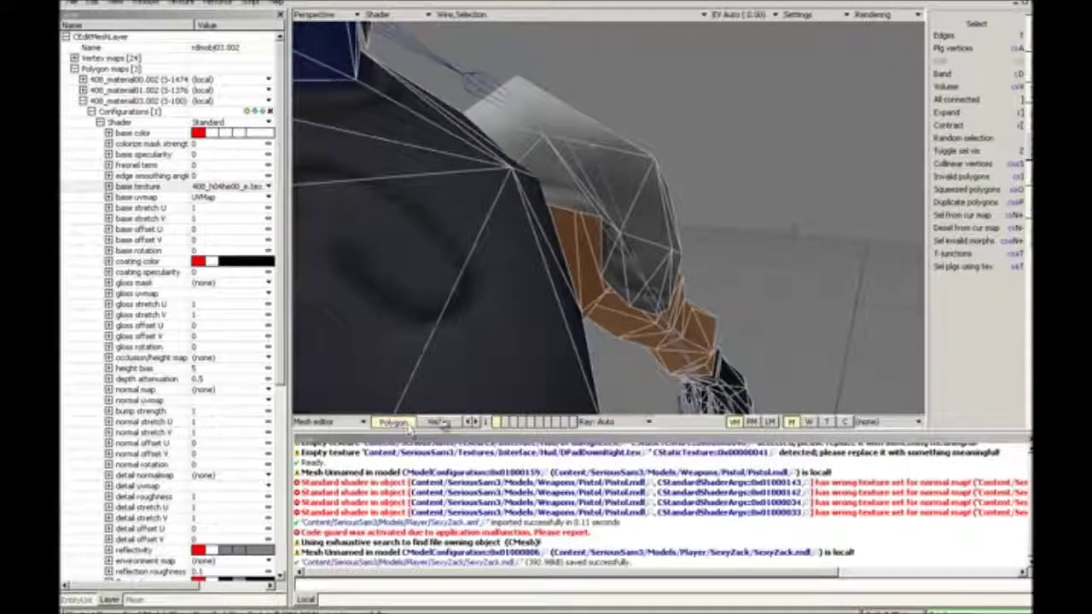
left_click(439, 423)
key("alt+s")
key("Escape")
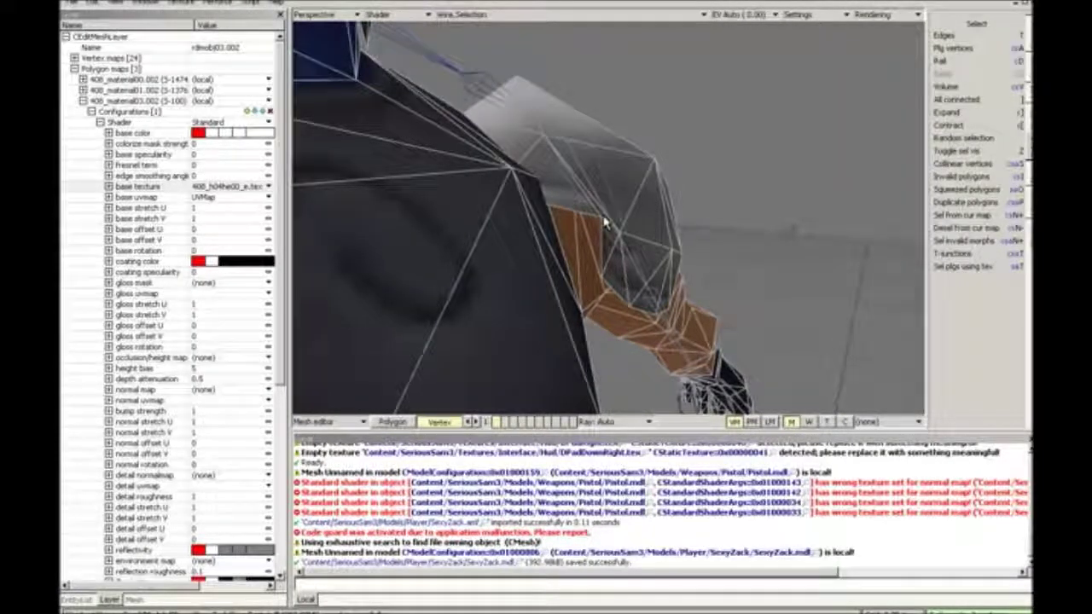
Move the vertex on the shoulder pad's lower inner edge towards the torso, beside the upper arm.
left_click(604, 223)
left_click(581, 189)
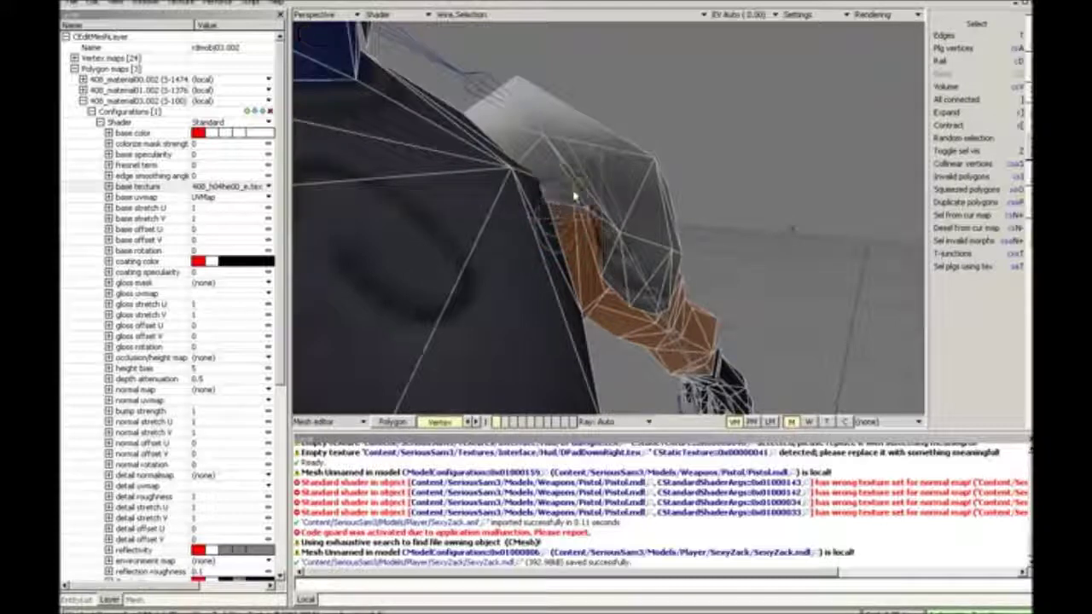
scroll(569, 212, "up", 3)
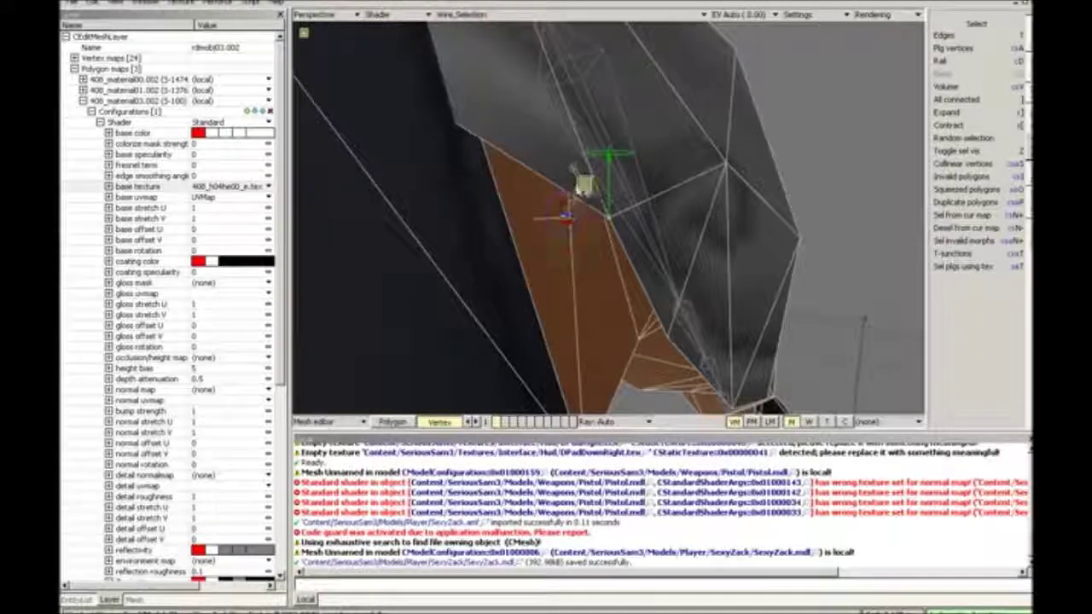
left_click_drag(583, 188, 561, 194)
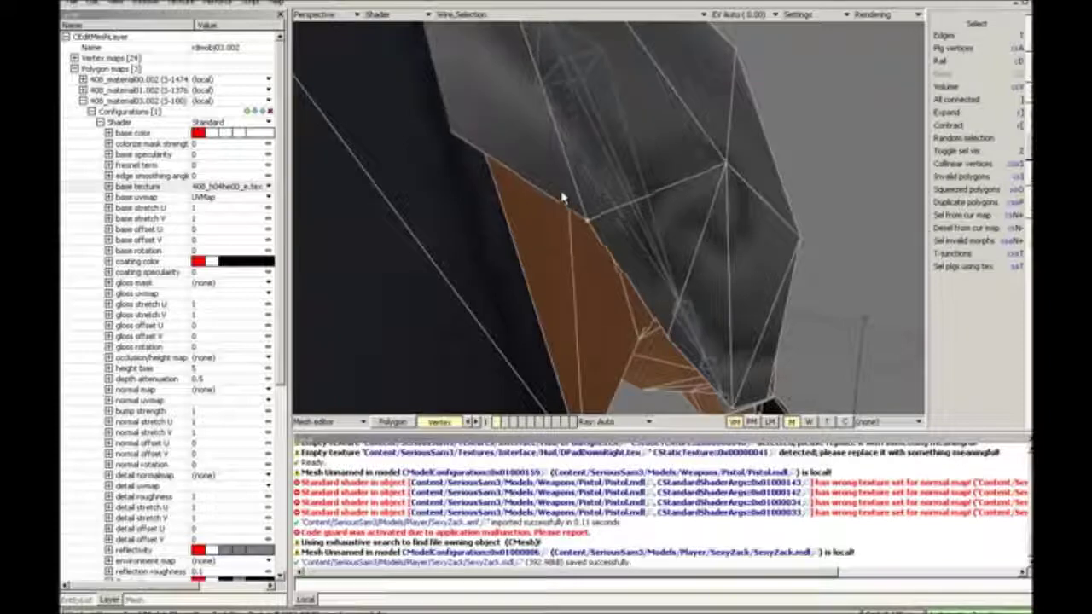
scroll(563, 198, "down", 5)
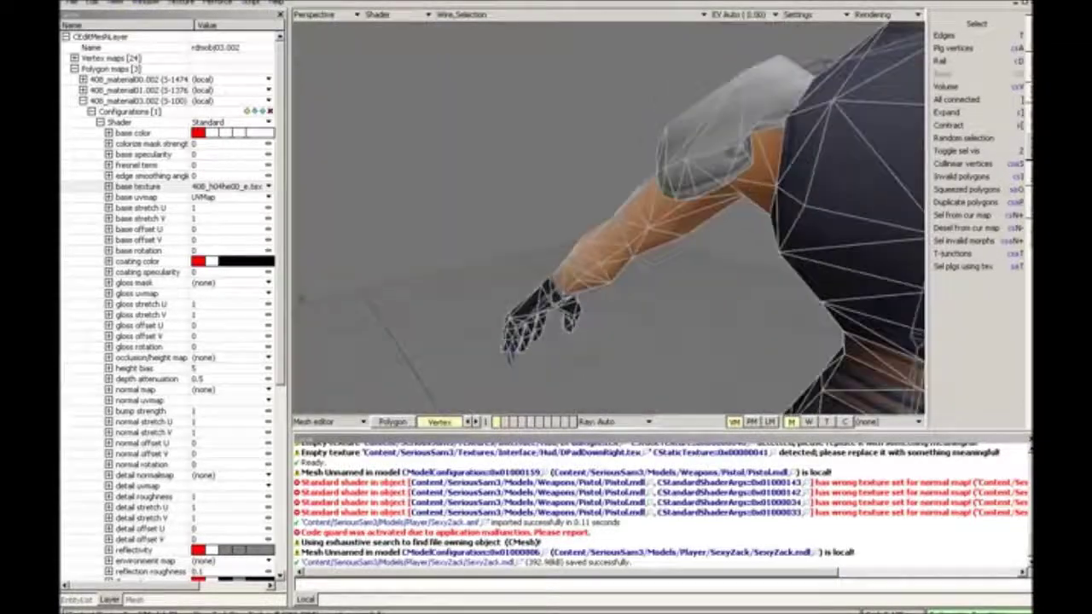
Reposition the lower edge vertex of the opposite shoulder pad at the gap above the upper arm.
scroll(574, 152, "up", 6)
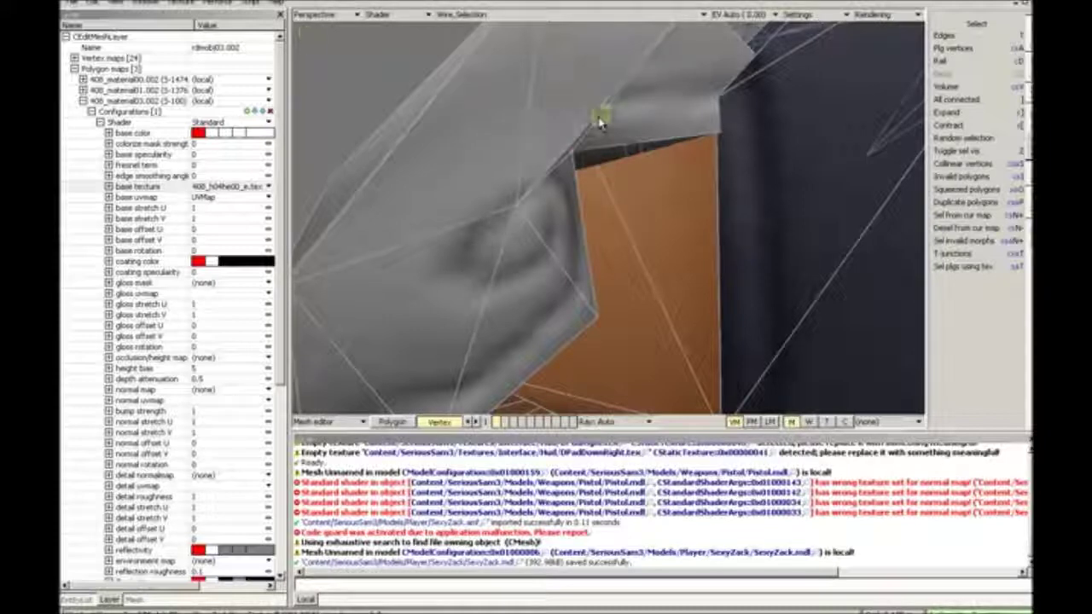
left_click_drag(599, 122, 694, 191)
middle_click_drag(694, 191, 488, 29)
scroll(694, 193, "down", 1)
Examine the shoulders and upper arms of the posed model in the model editor.
key("ctrl+Tab")
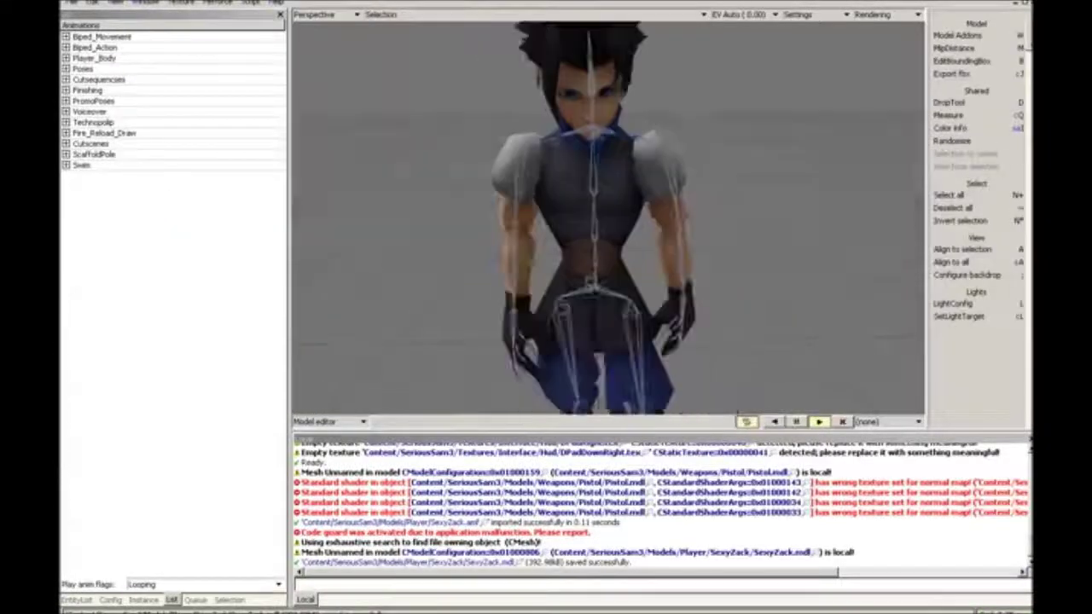
scroll(695, 193, "up", 3)
scroll(694, 193, "down", 4)
scroll(608, 219, "up", 4)
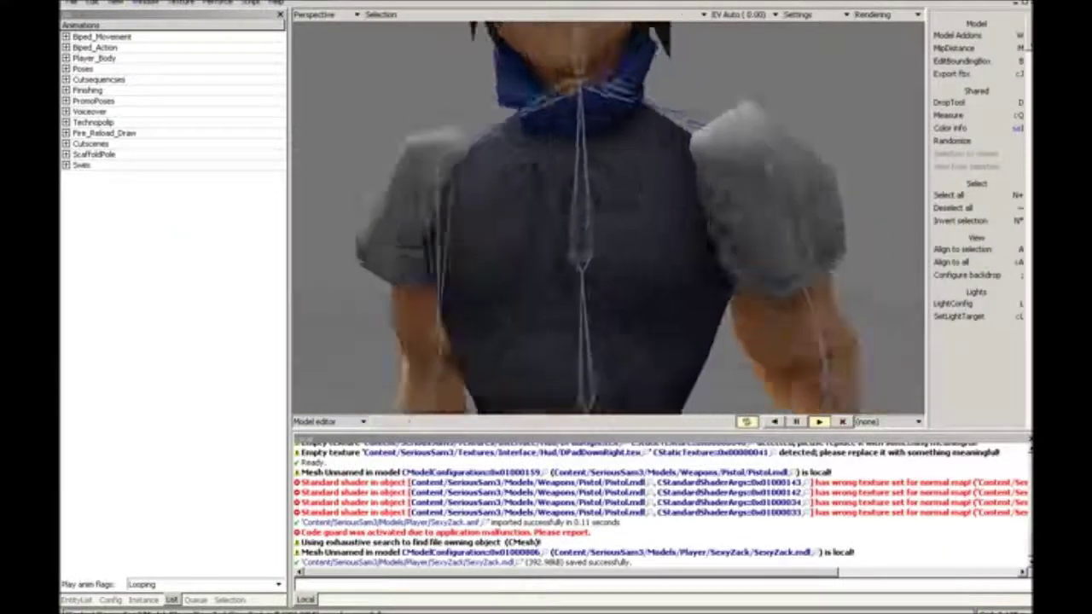
scroll(608, 218, "down", 4)
left_click(328, 421)
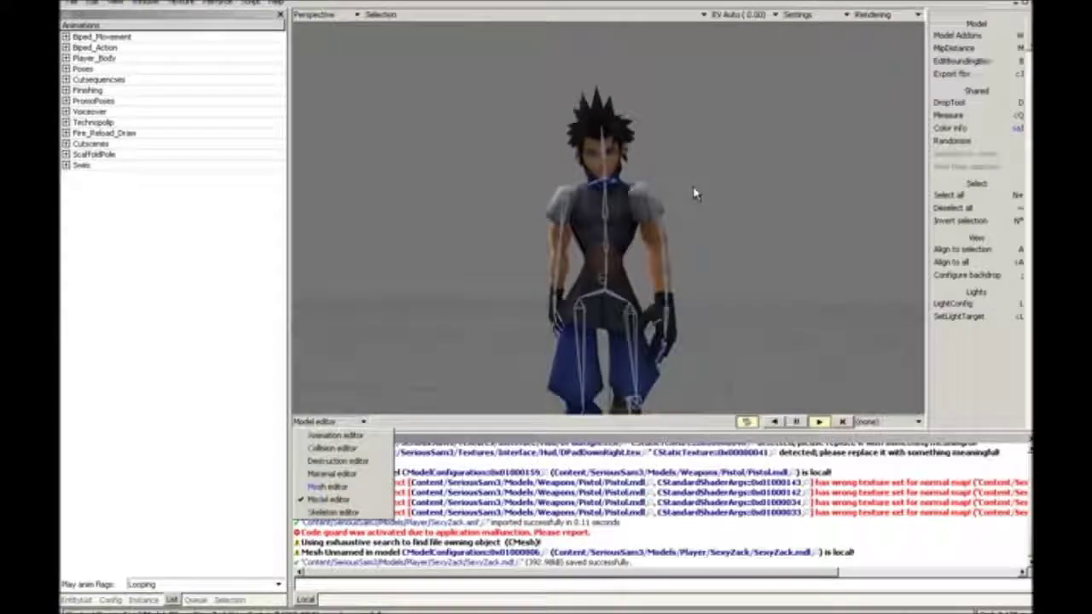
left_click(327, 487)
left_click(329, 421)
left_click(329, 499)
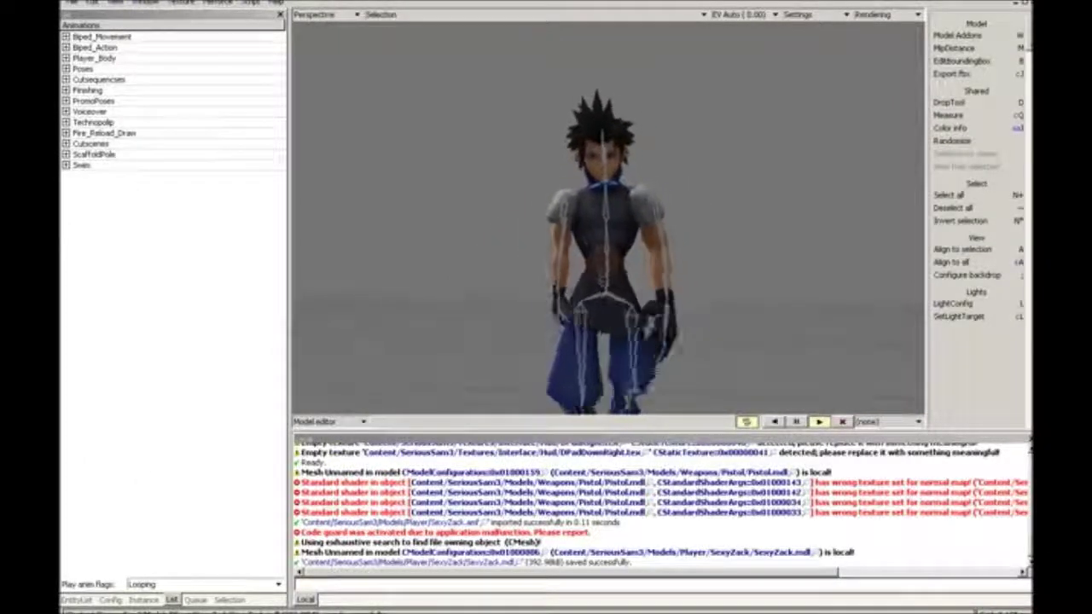
Show the model configuration, collapse its mesh entries and expand the Schemes resource.
left_click(111, 601)
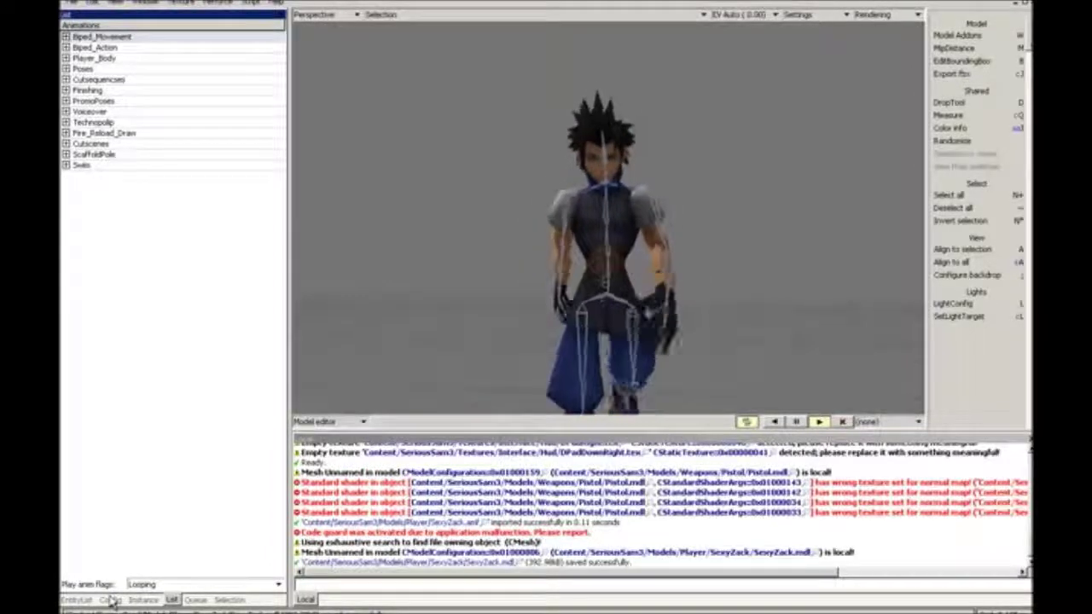
left_click(111, 601)
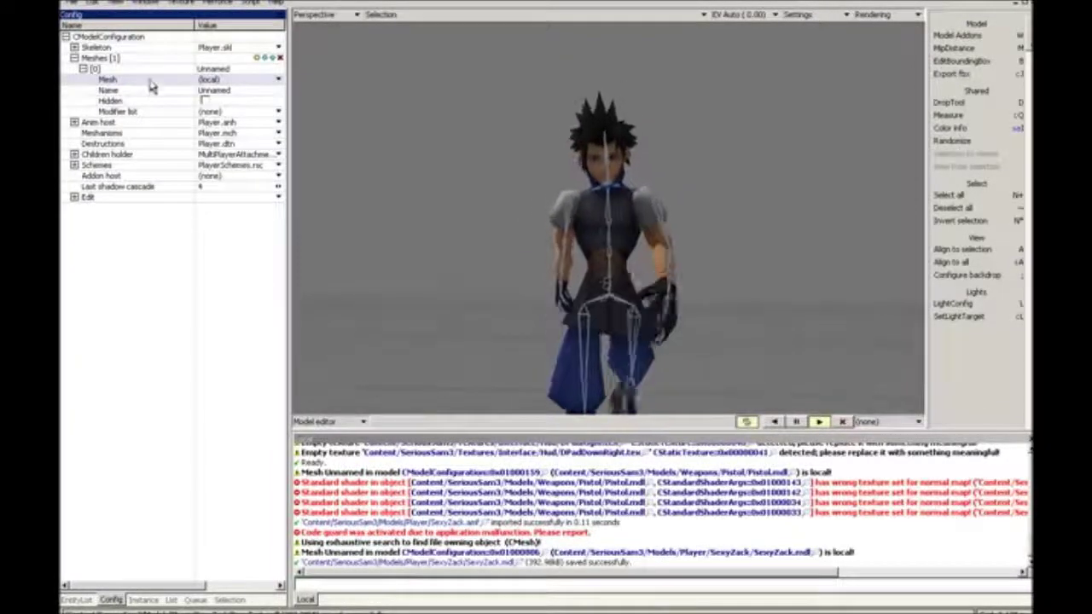
double_click(123, 68)
double_click(129, 58)
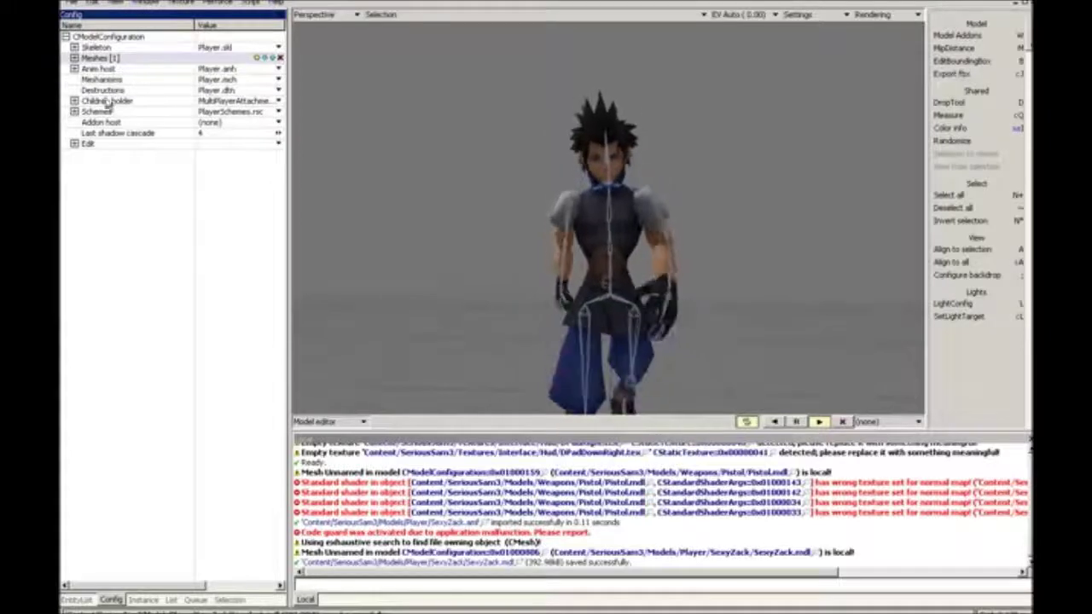
double_click(101, 114)
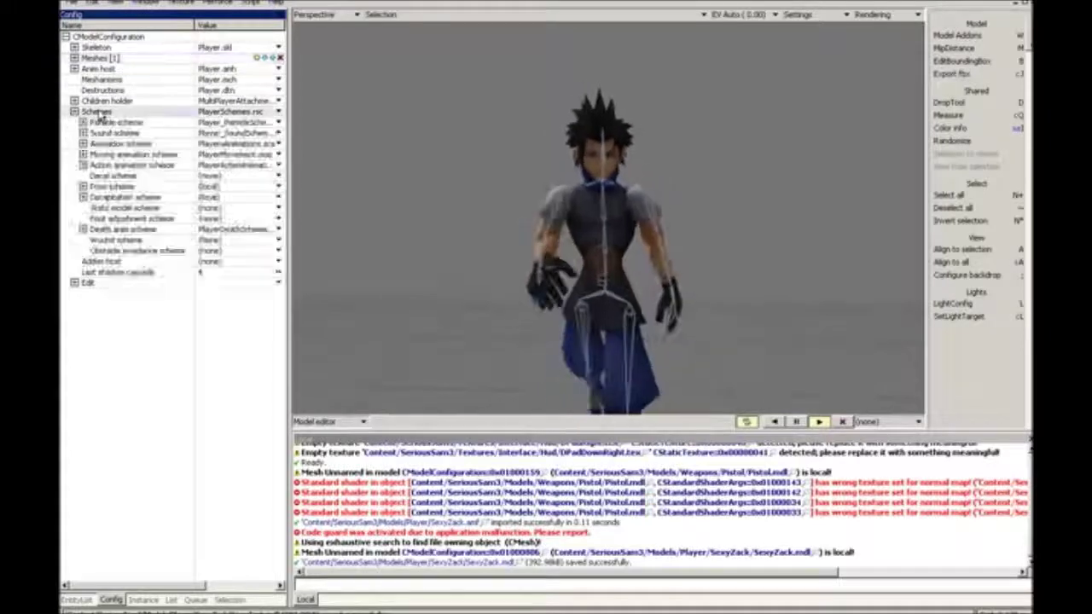
Save the Schemes resource as SexyZackScheme.rsc in Content/SeriousSam3/Models/Player/SexyZack, replacing the existing file.
right_click(220, 115)
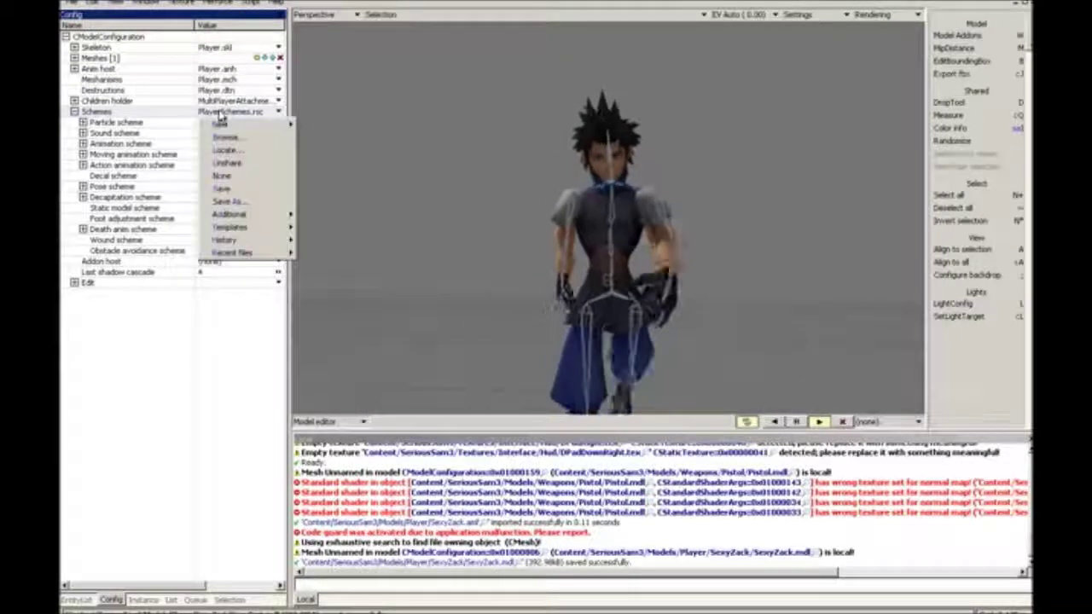
left_click(261, 201)
left_click(409, 56)
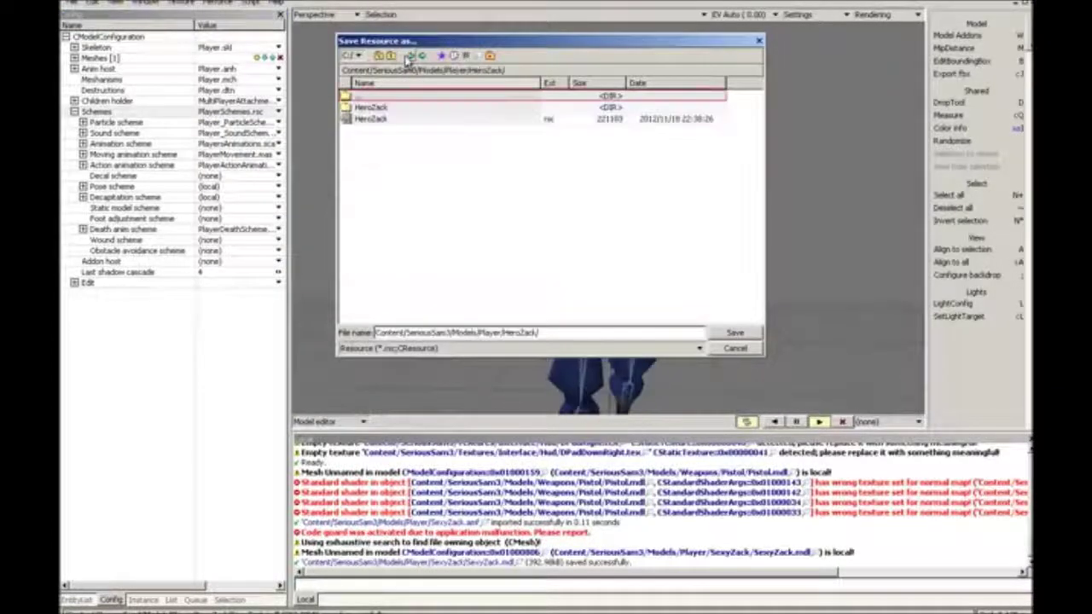
left_click(555, 332)
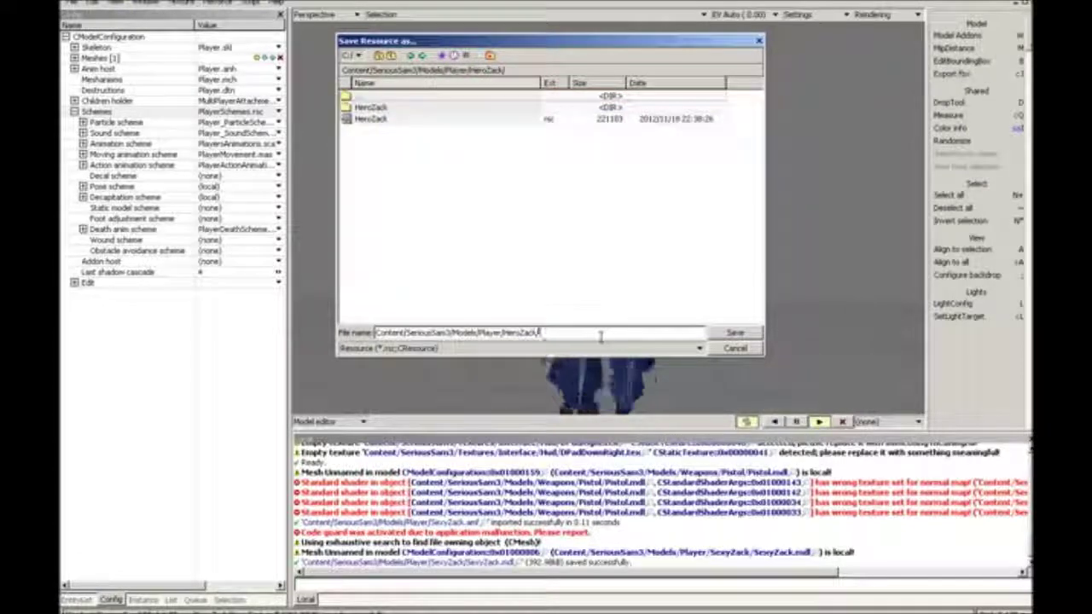
type("S")
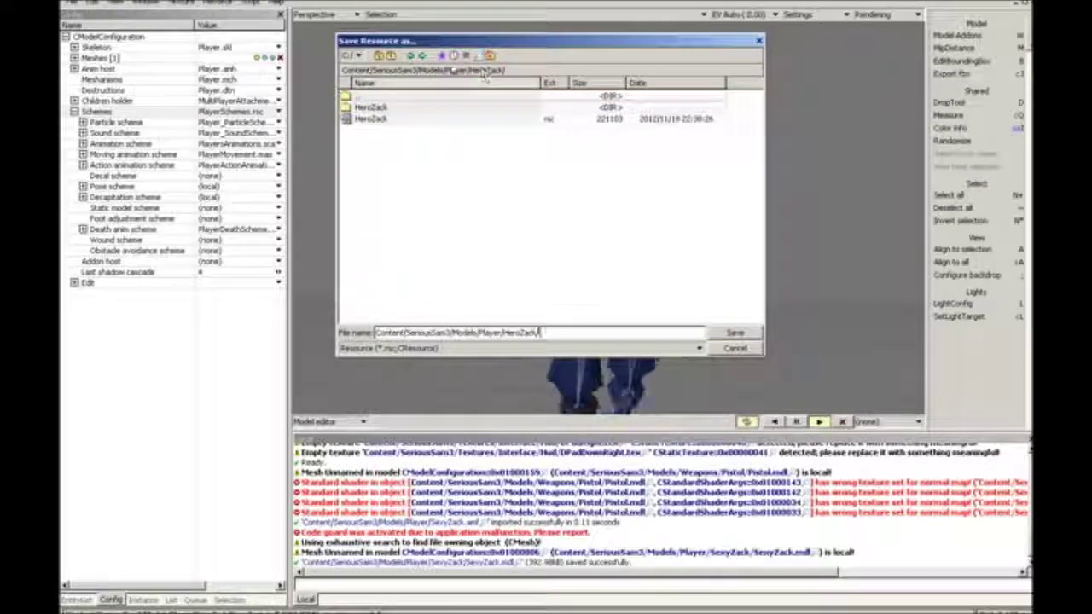
left_click(390, 55)
scroll(390, 288, "down", 8)
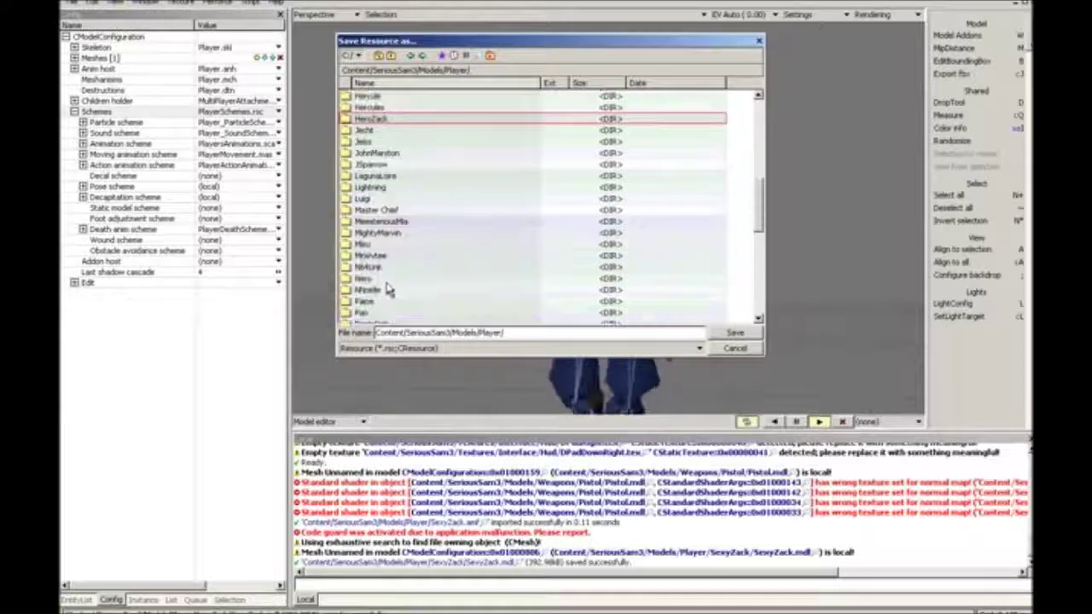
left_click(382, 279)
double_click(381, 279)
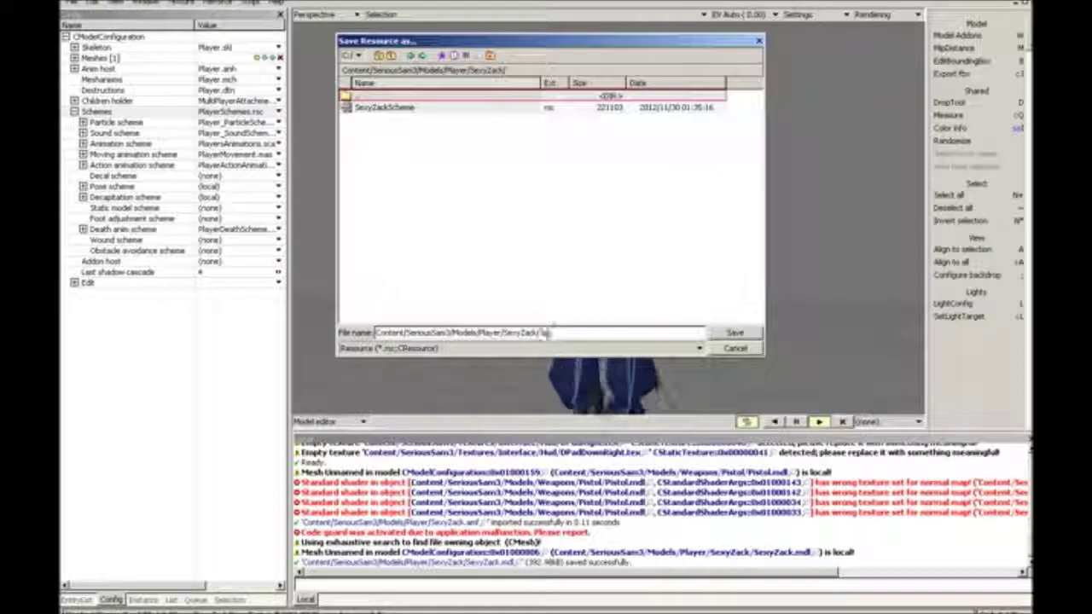
left_click(426, 109)
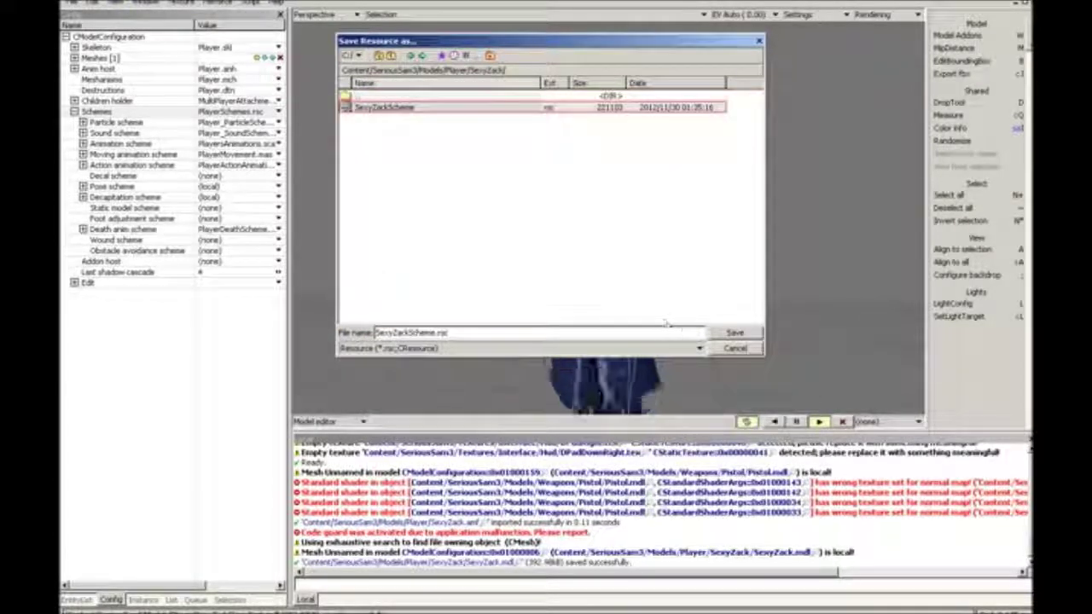
left_click(735, 334)
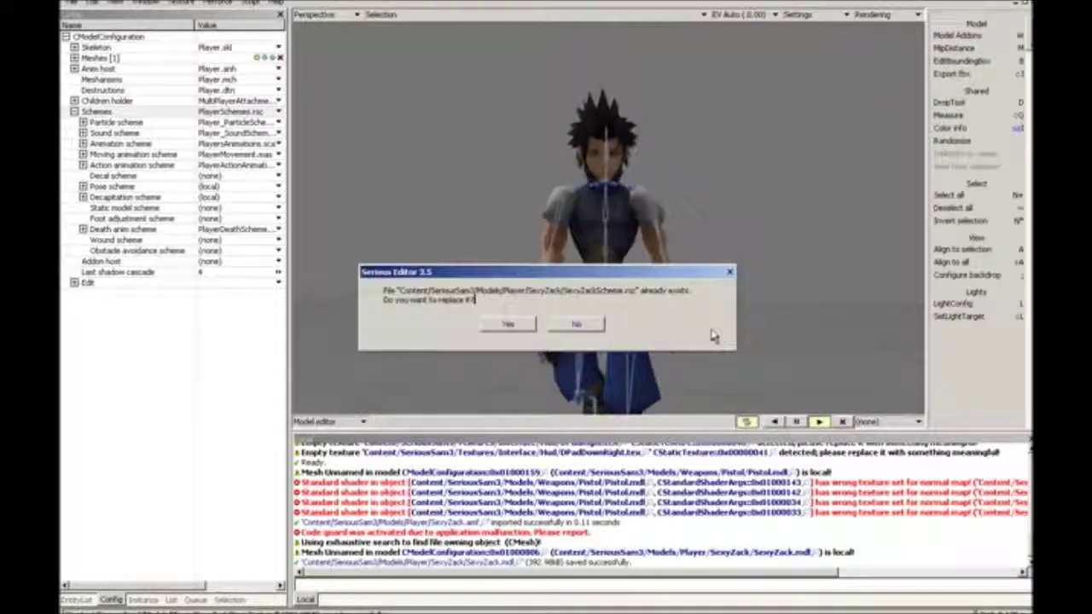
left_click(527, 329)
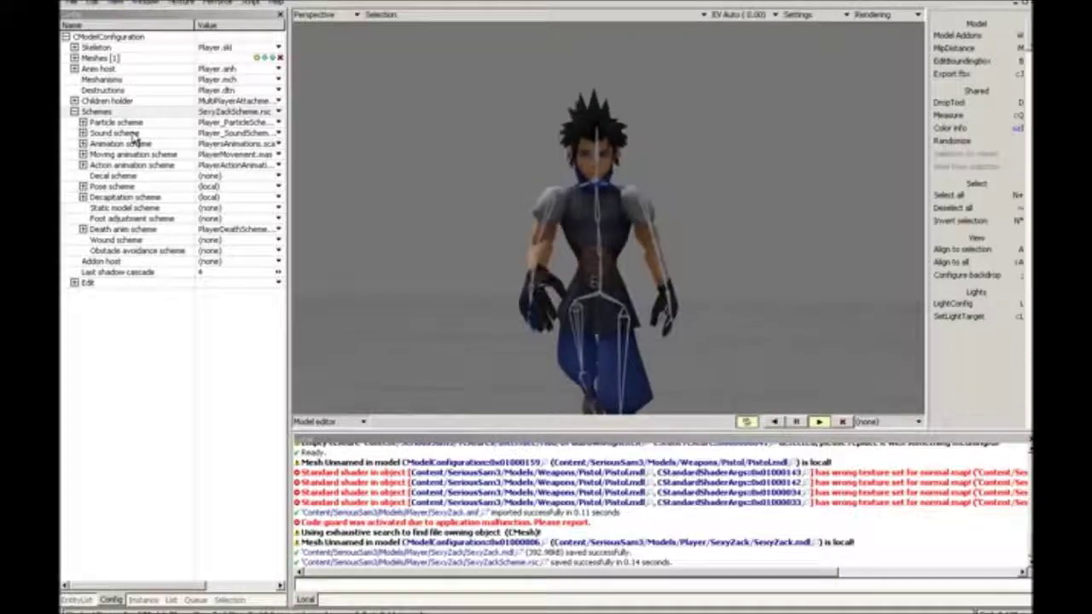
Expand the sound scheme and save it as SexyZackSchemeSounds.scs in the Content/SeriousSam3/Models/Player/SexyZack folder.
left_click(133, 137)
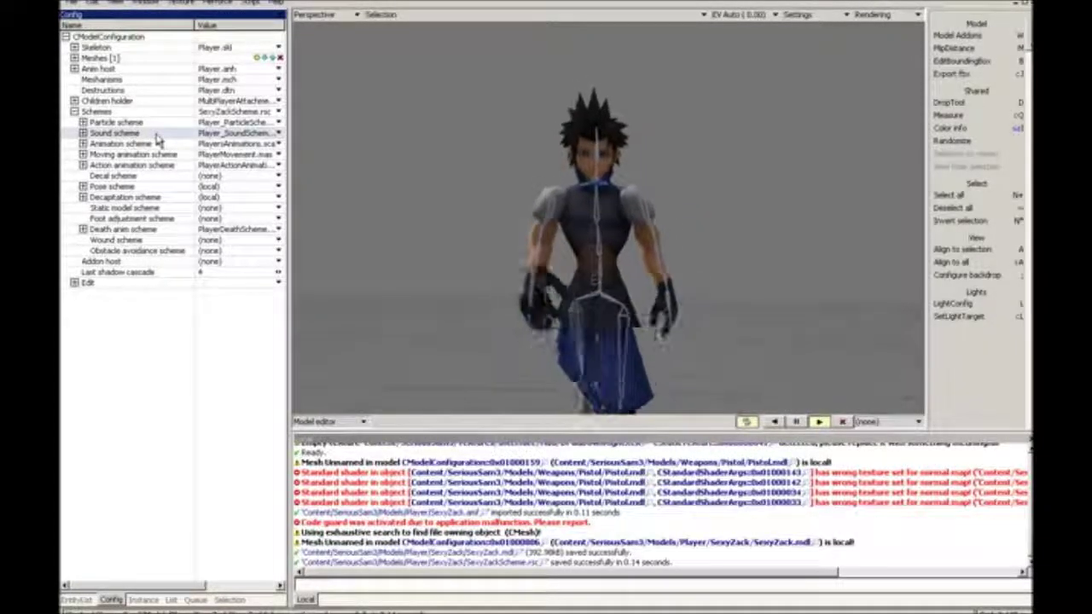
double_click(176, 134)
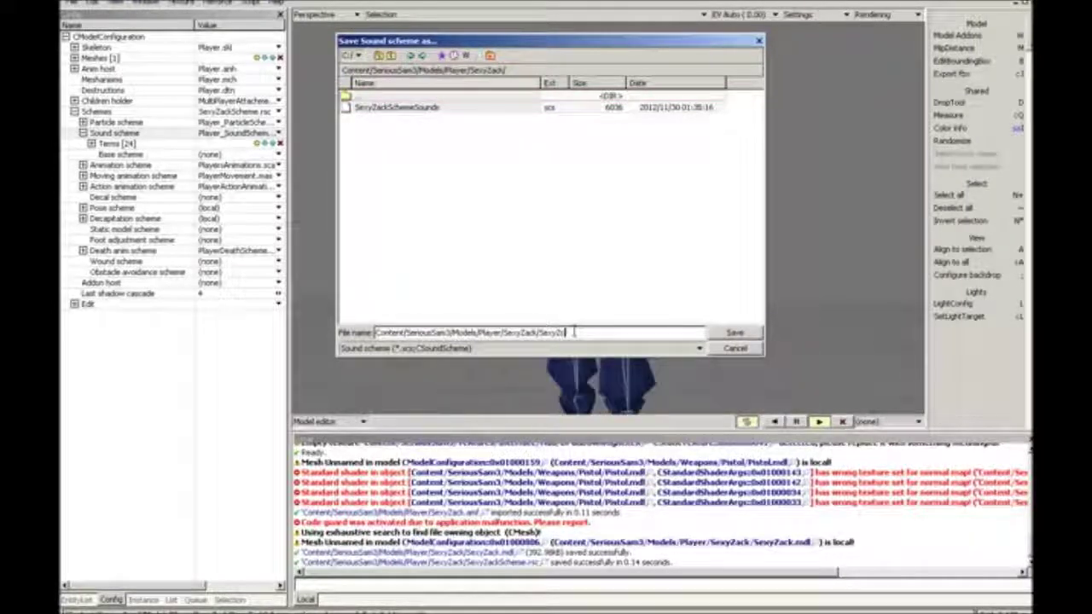
type("cheme sounds")
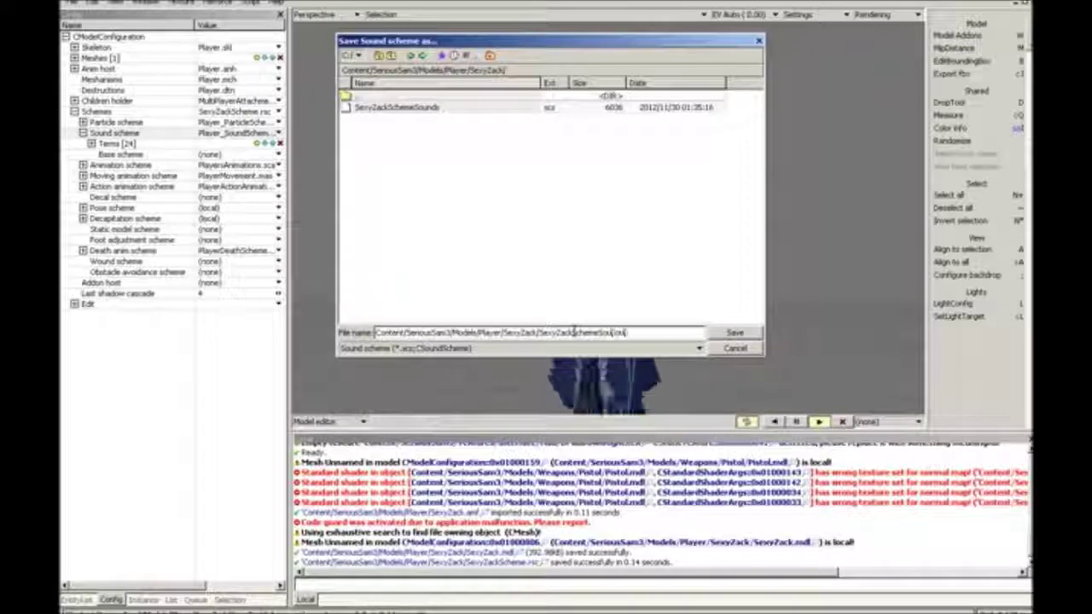
key("Return")
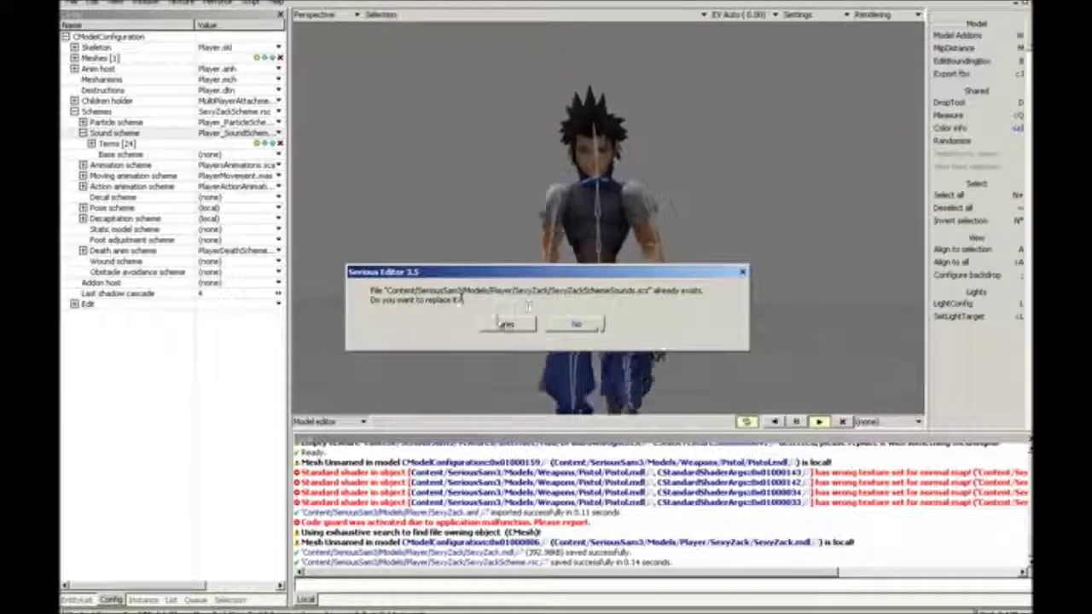